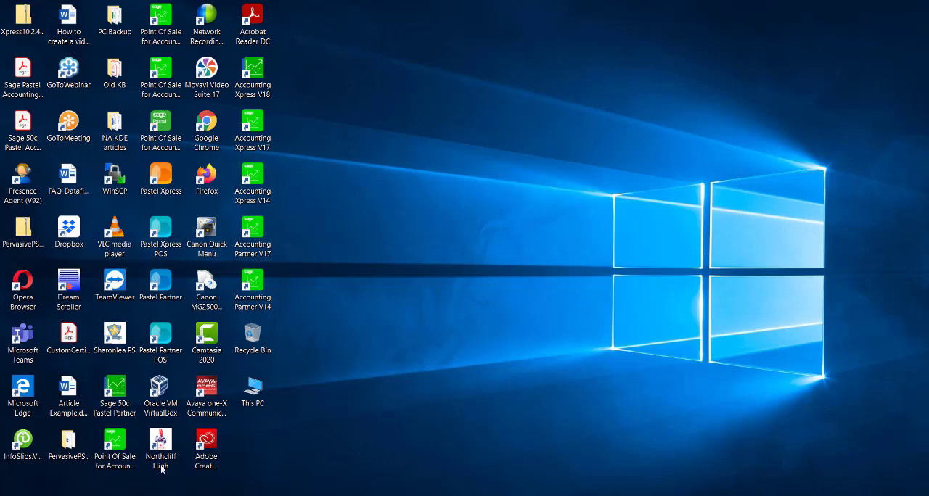
Open the Windows Update settings, check for updates, and close the settings window.
key(super+s)
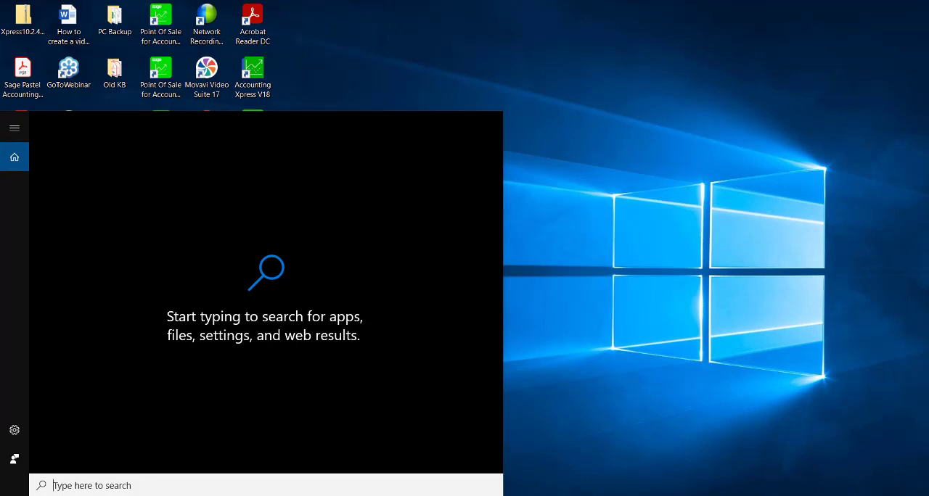
text(windw)
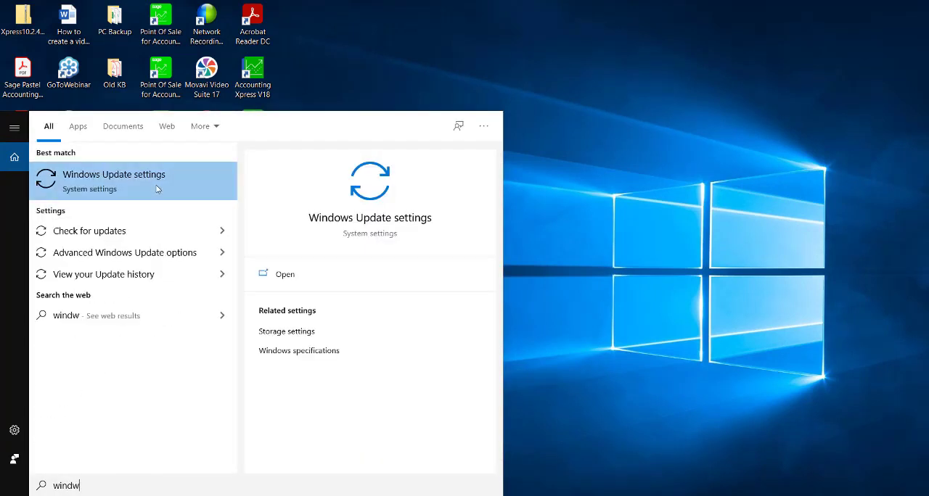
click(156, 189)
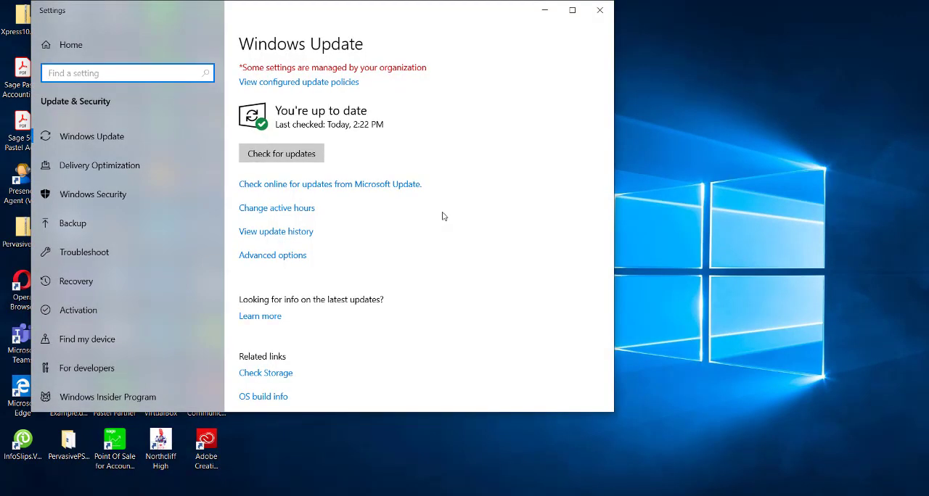
click(287, 153)
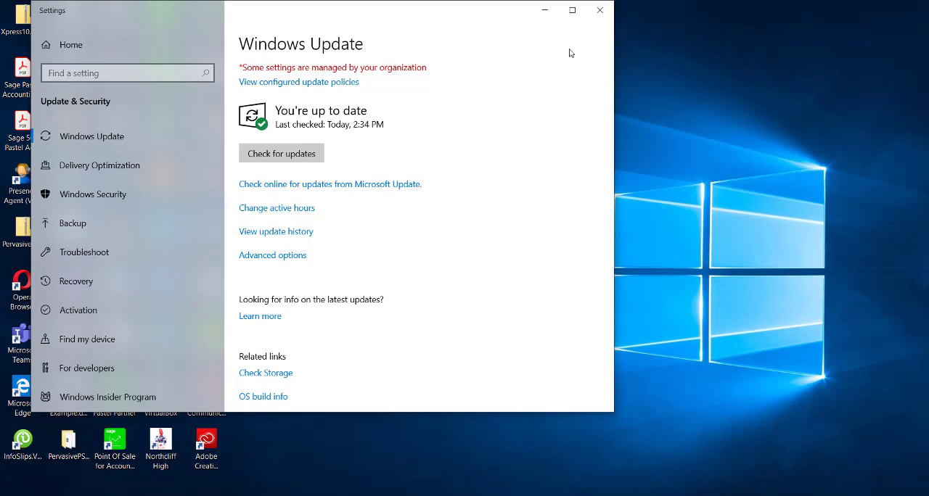
click(599, 10)
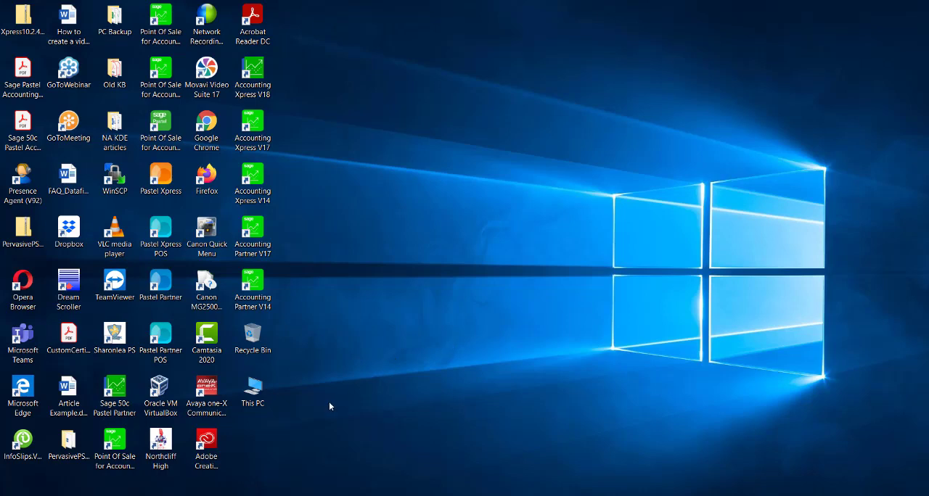
In Windows Features, make sure .NET Framework 3.5 and .NET Framework 4.7 Advanced Services are on with all subfeatures, including WCF Services, and apply.
click(43, 495)
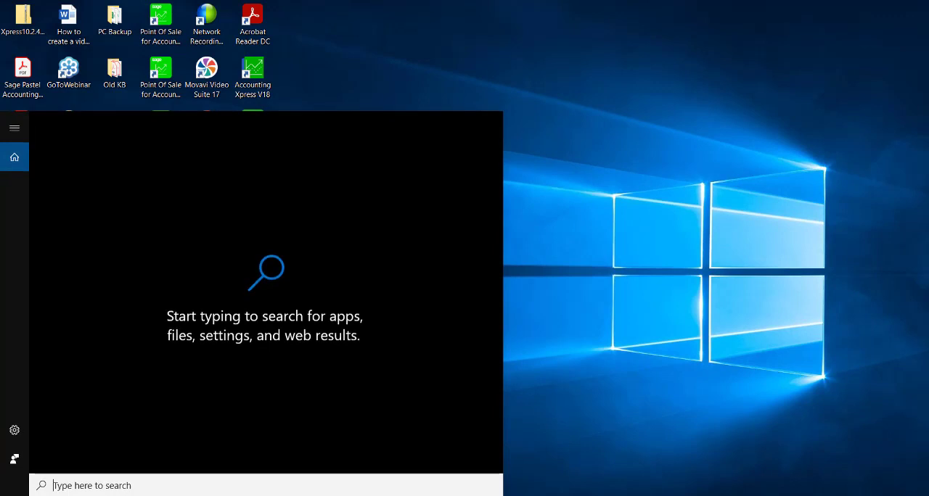
text(turn)
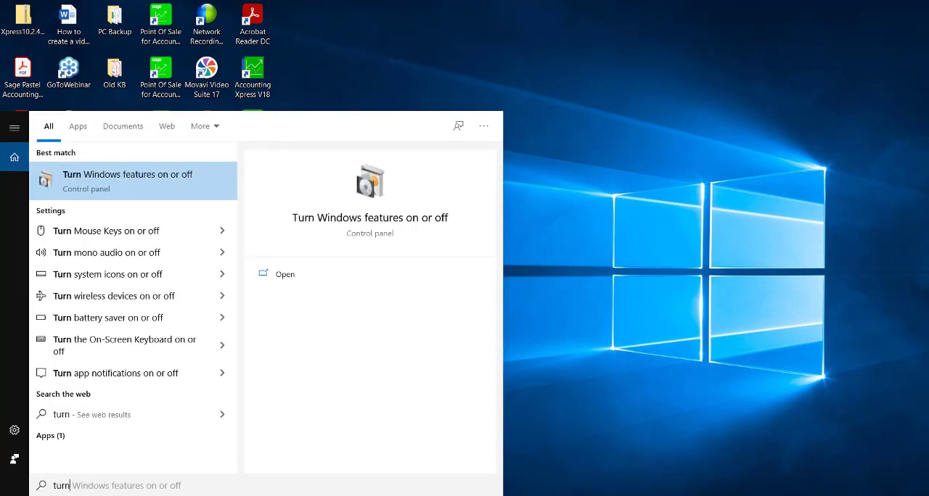
click(67, 185)
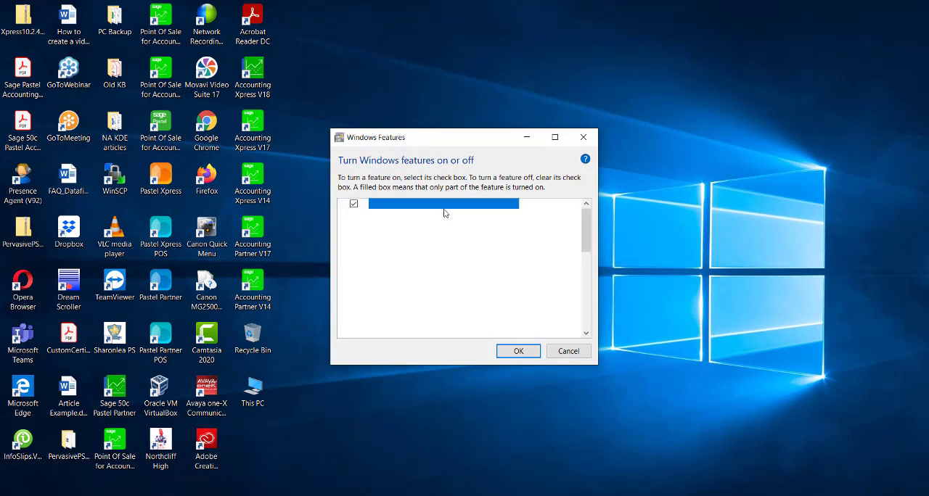
click(344, 204)
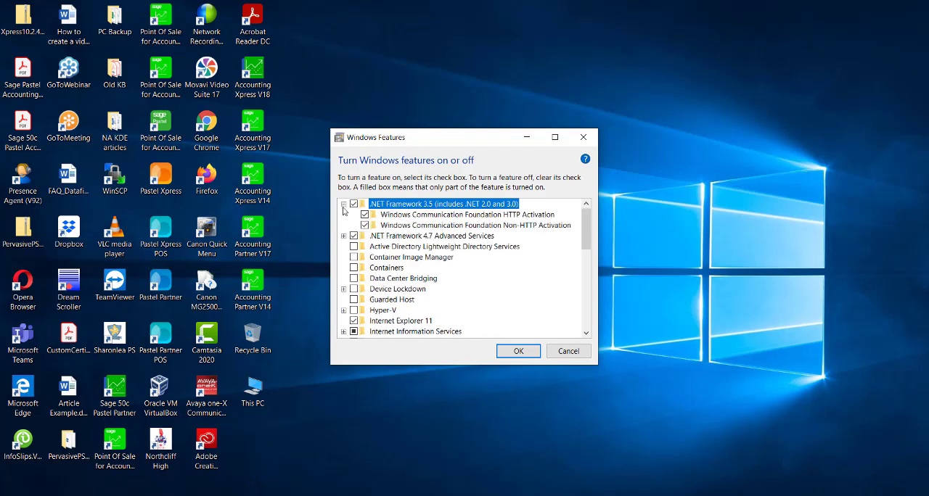
click(343, 236)
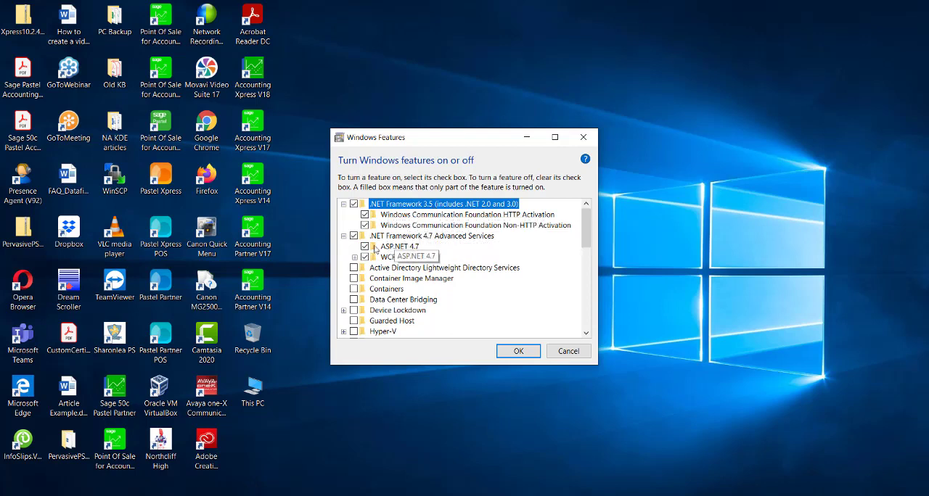
click(354, 258)
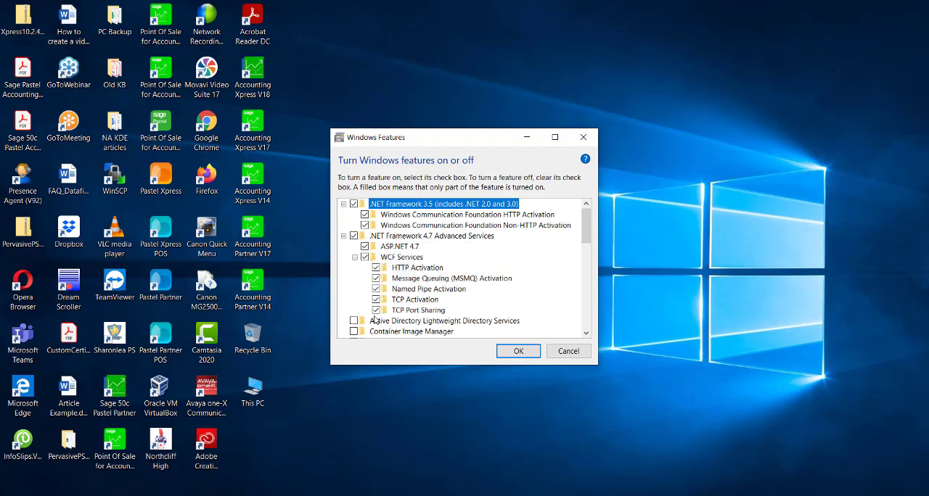
click(365, 226)
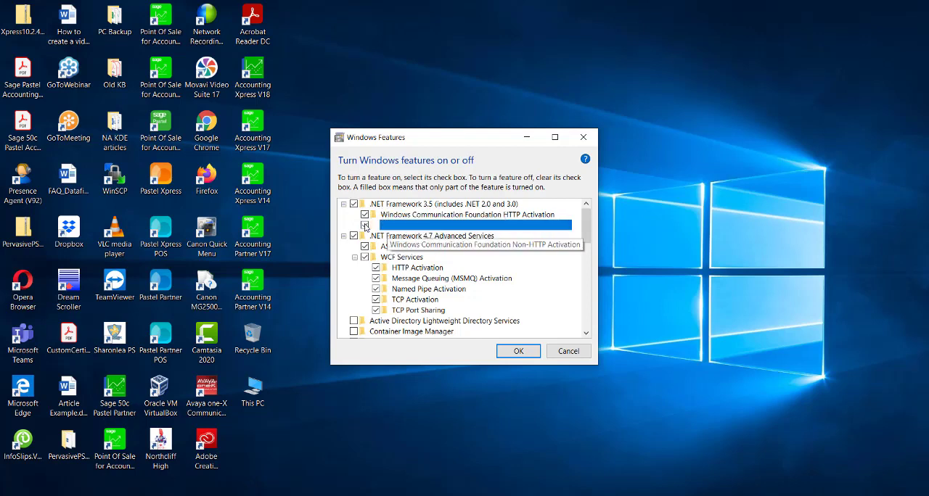
click(354, 205)
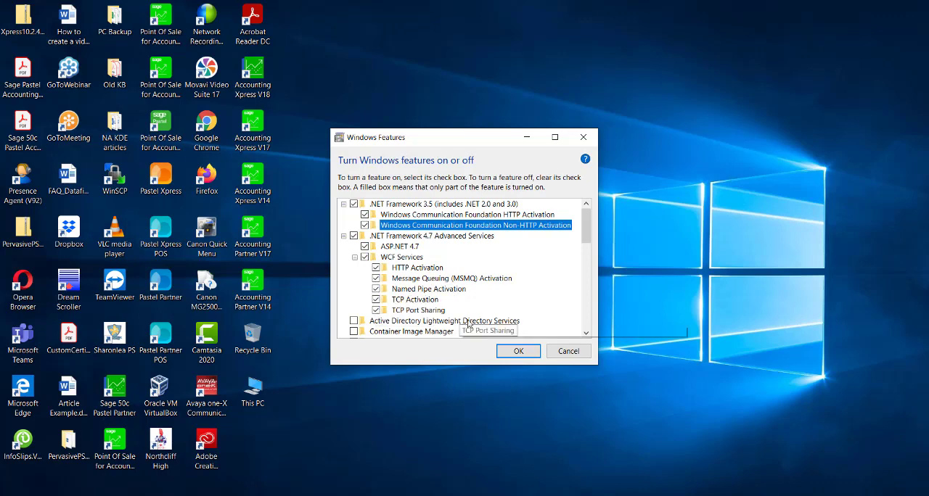
click(518, 351)
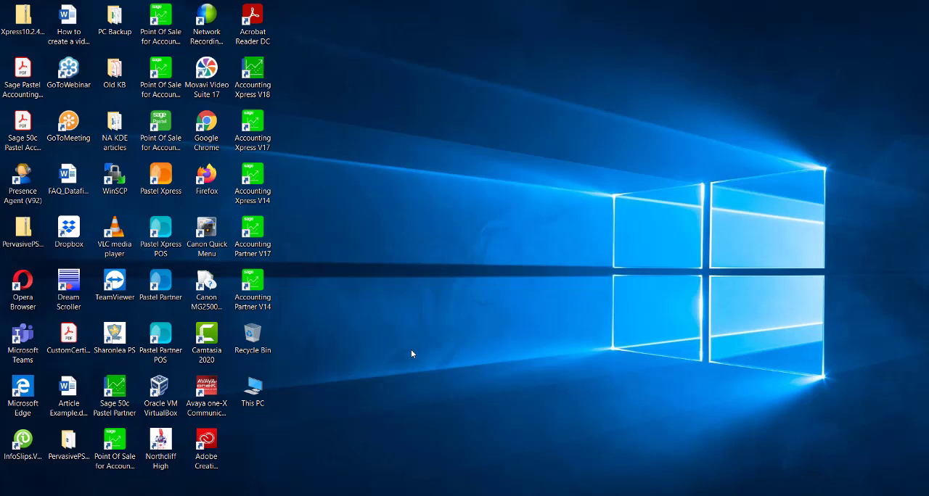
Open Control Panel and show its items by Category.
key(super+s)
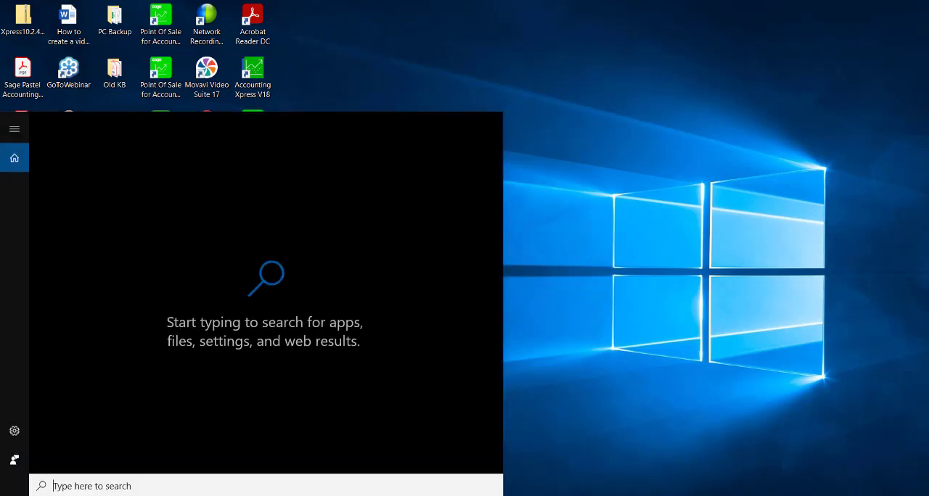
text(control)
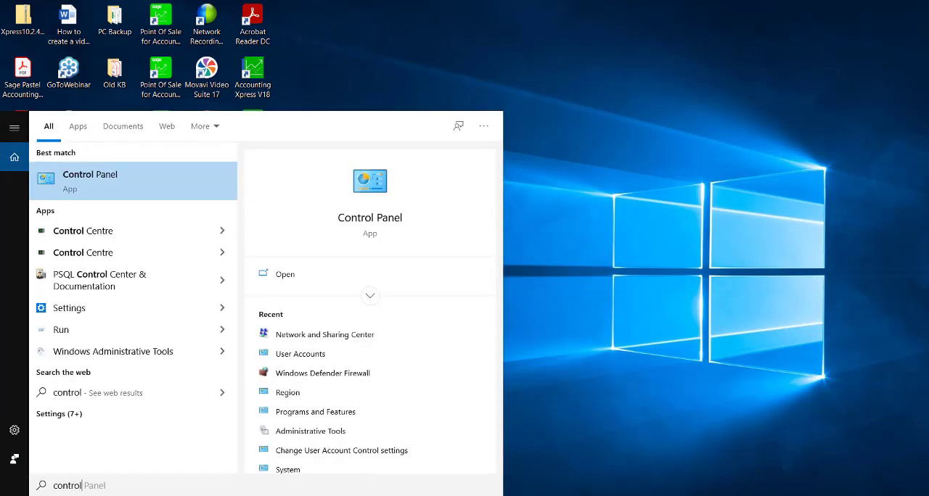
key(Return)
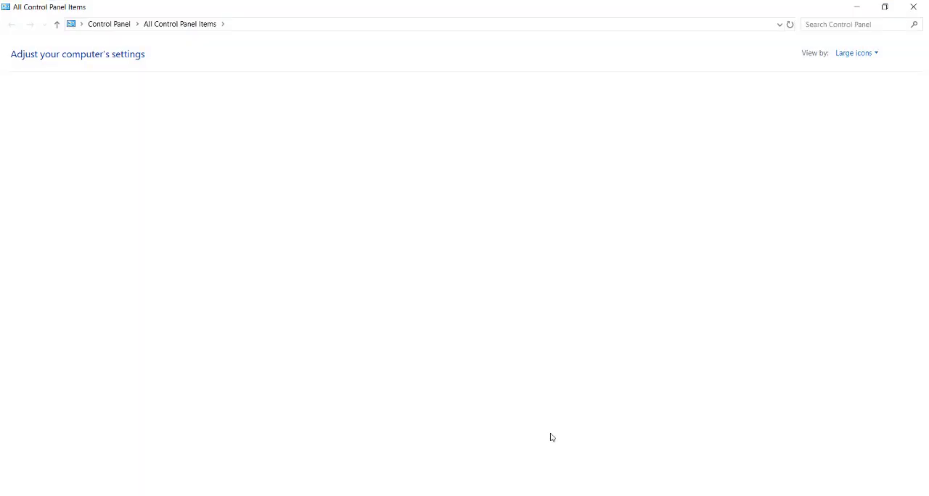
click(835, 55)
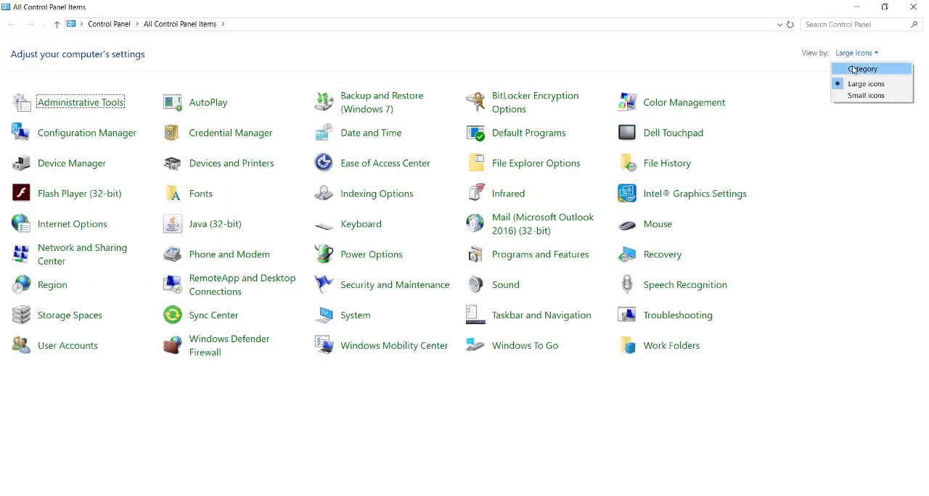
click(852, 67)
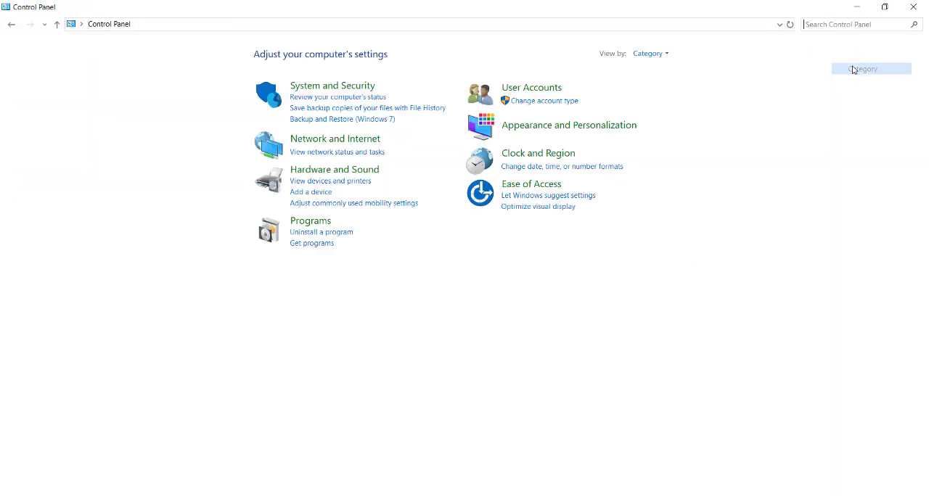
In User Accounts, set the User Account Control notification level to Never notify and apply it.
click(524, 88)
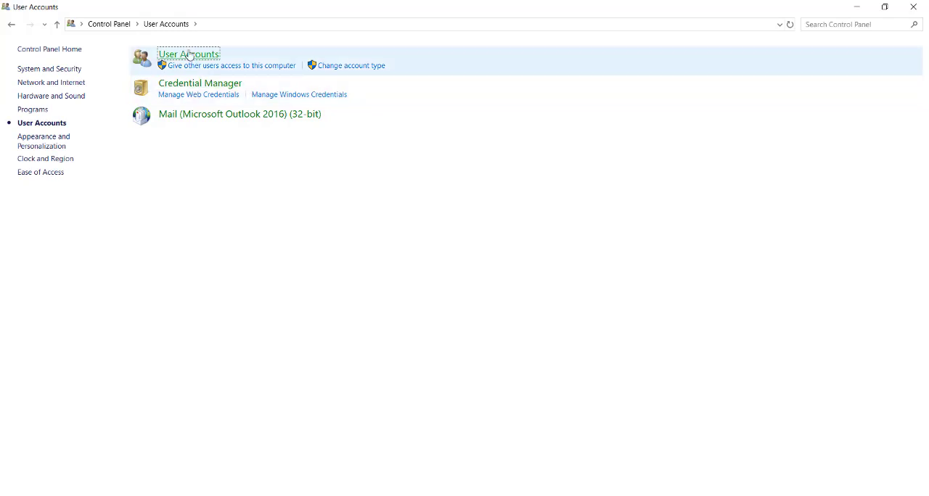
click(188, 55)
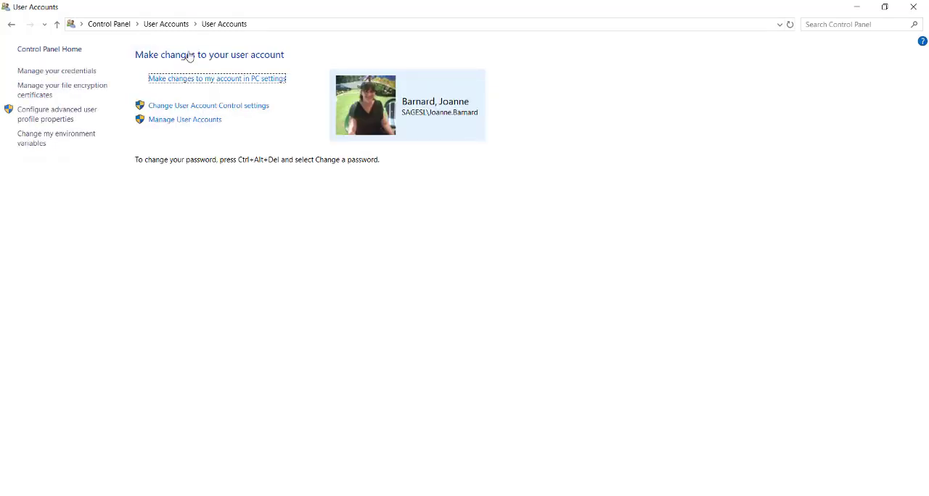
click(232, 107)
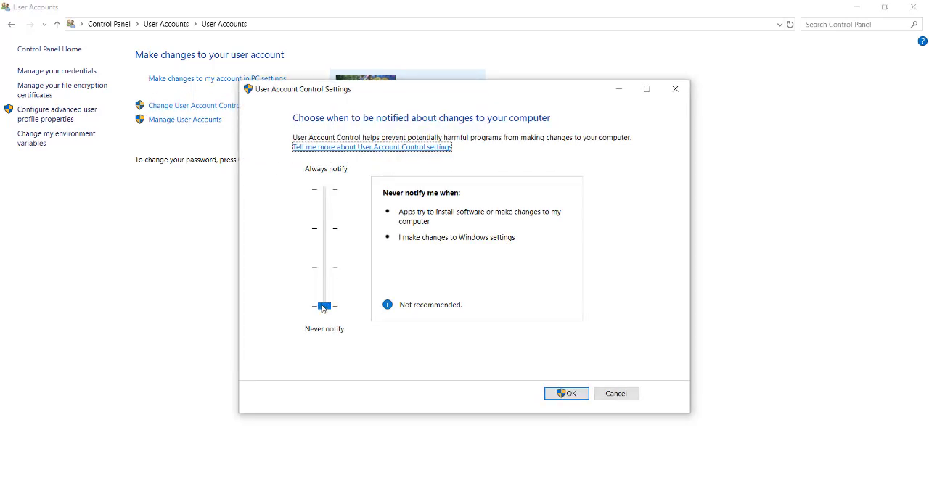
click(323, 307)
drag(323, 314, 325, 235)
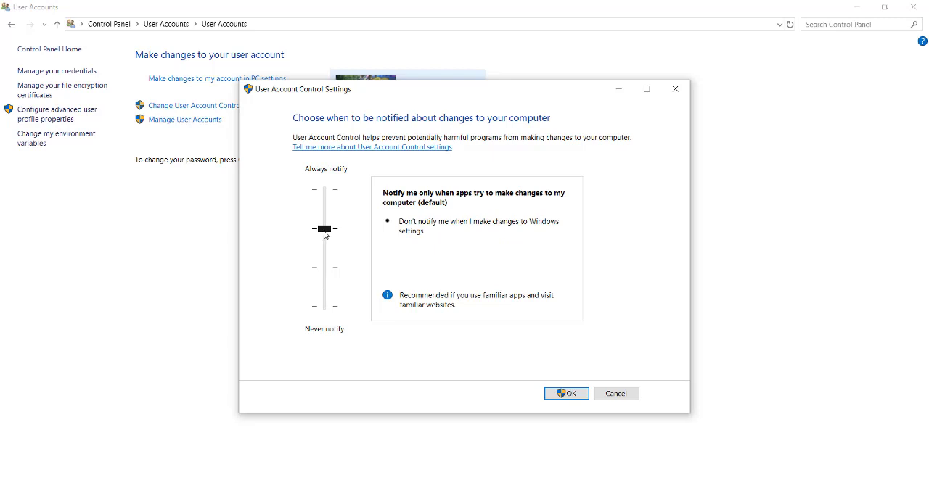
drag(324, 234, 324, 307)
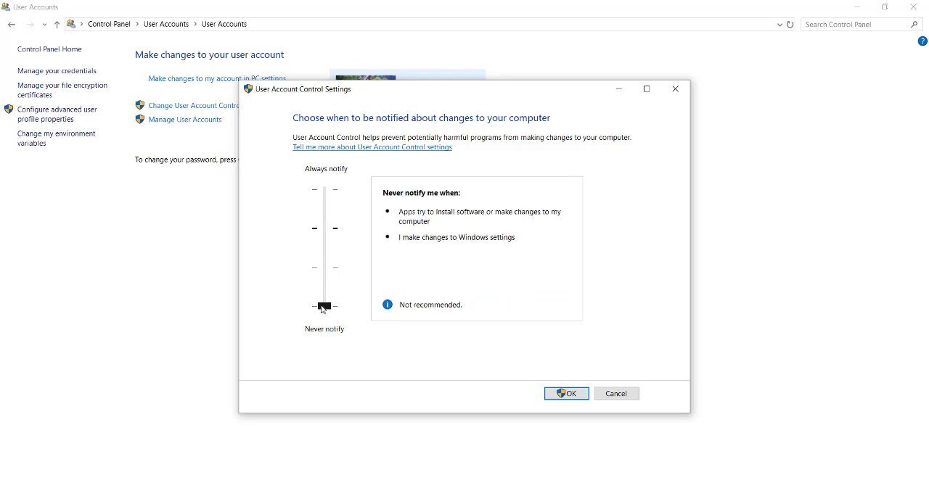
click(568, 394)
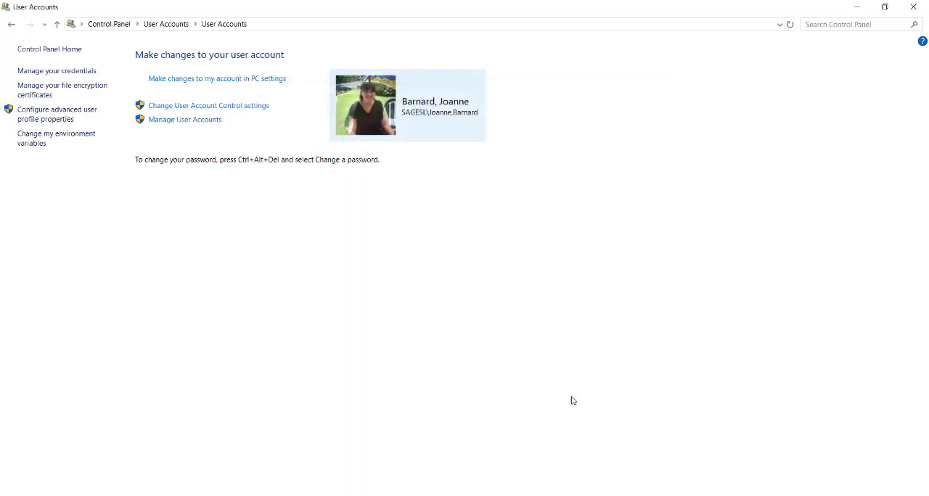
Return to the Control Panel home page and show its items as Large icons.
click(10, 24)
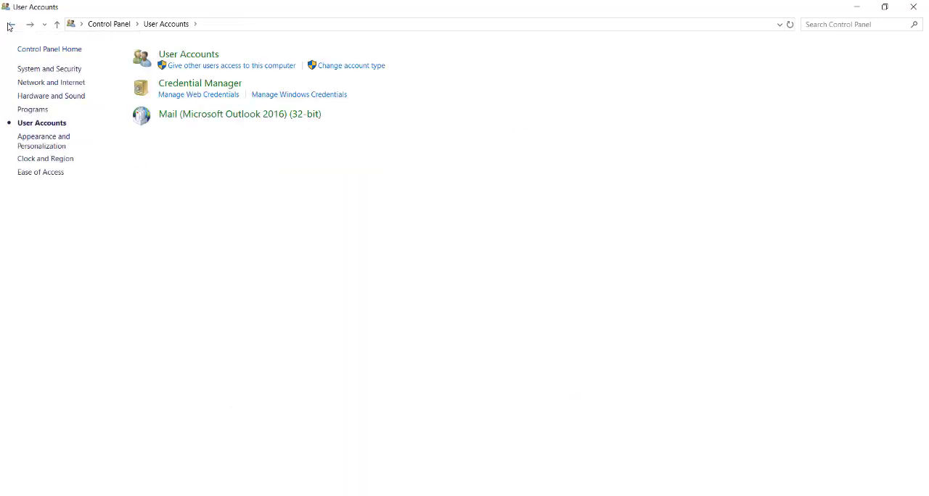
click(10, 25)
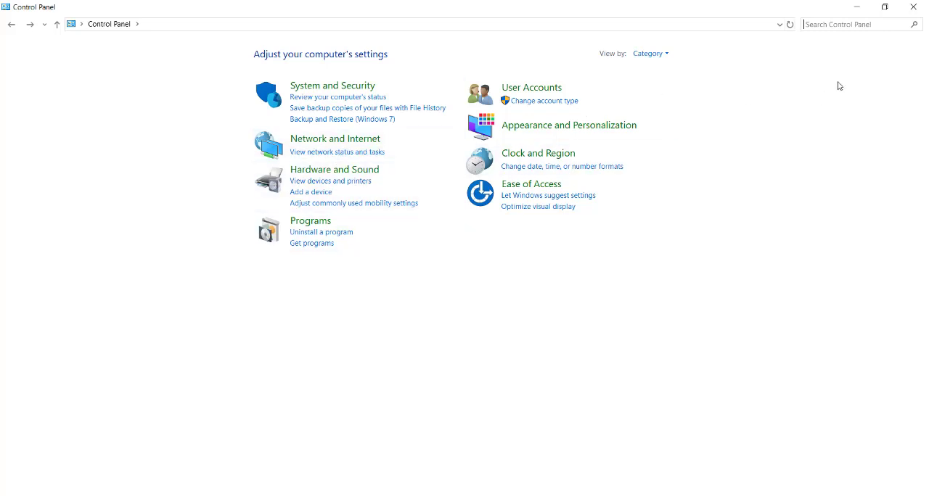
click(656, 58)
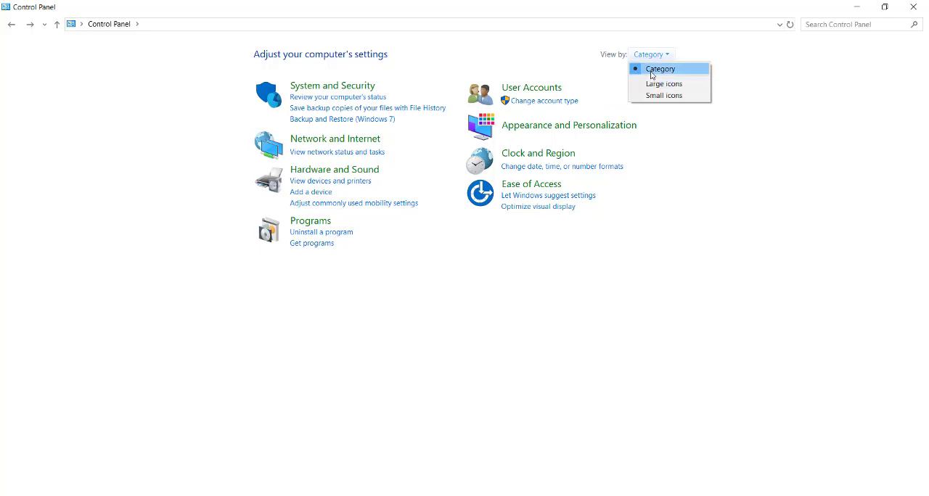
click(653, 85)
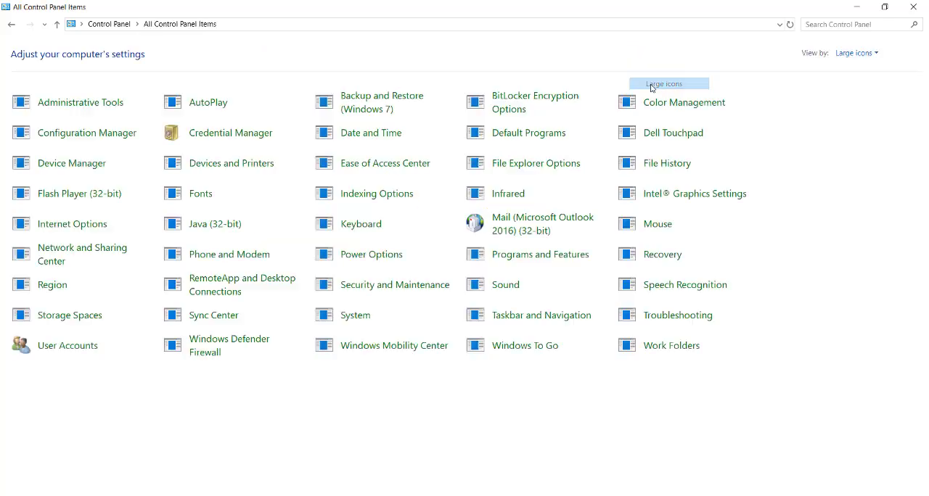
Open the advanced settings of Windows Defender Firewall and display the Outbound Rules.
click(206, 348)
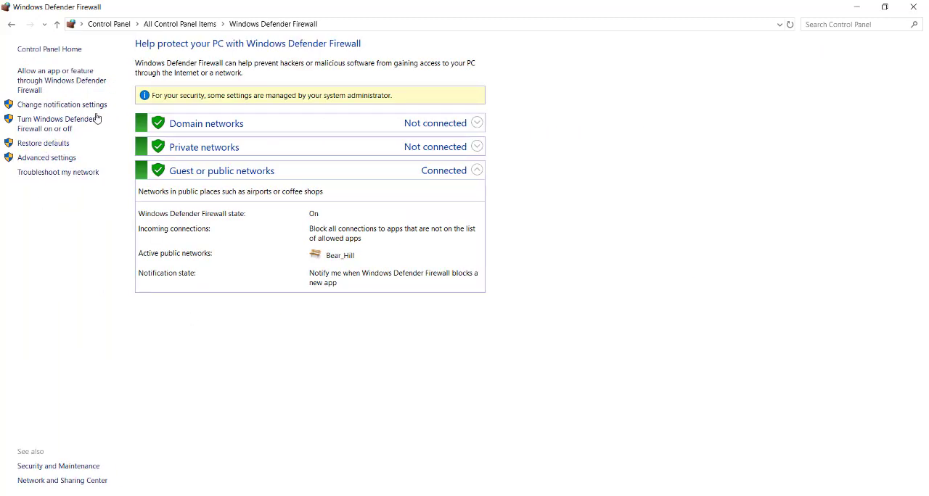
click(39, 159)
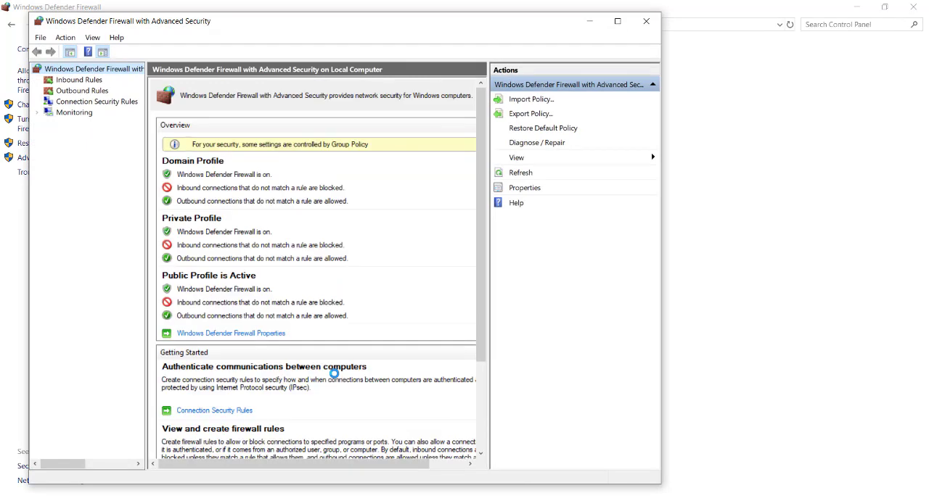
click(72, 81)
click(73, 93)
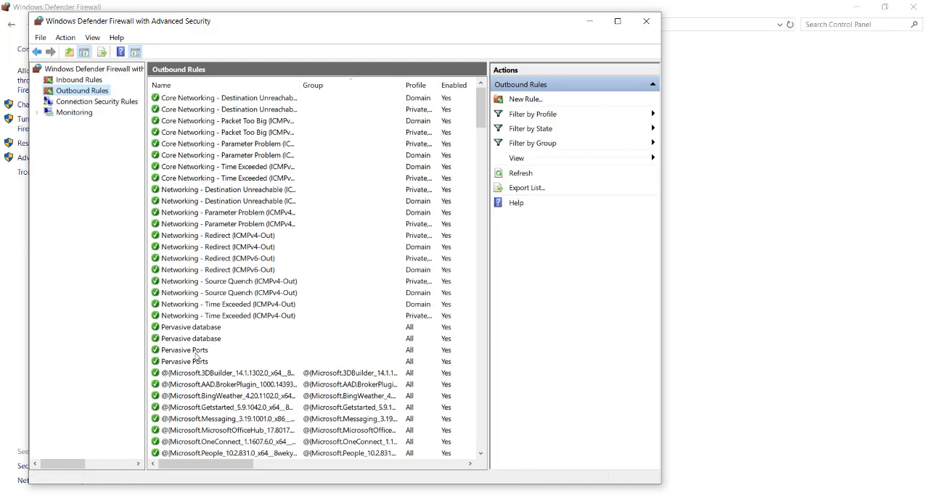
Inspect which program the first Pervasive database outbound rule applies to, and close its properties.
double_click(207, 328)
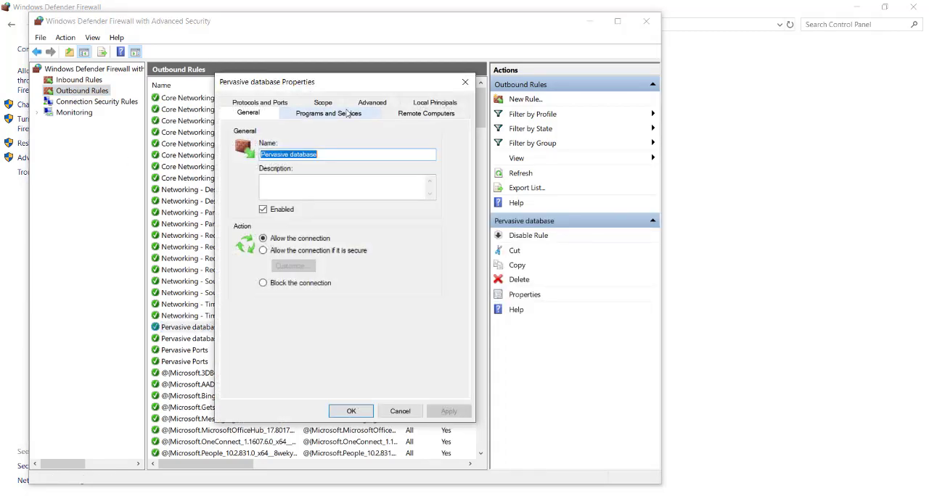
click(345, 114)
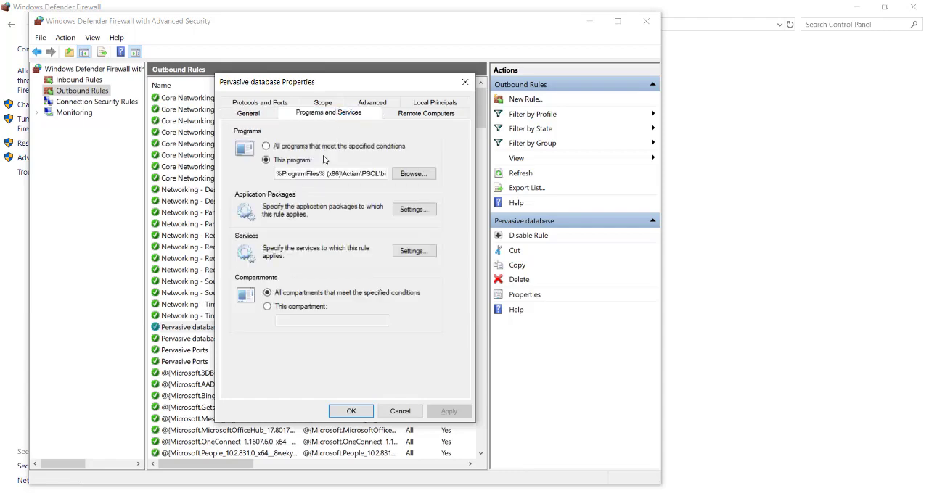
click(465, 82)
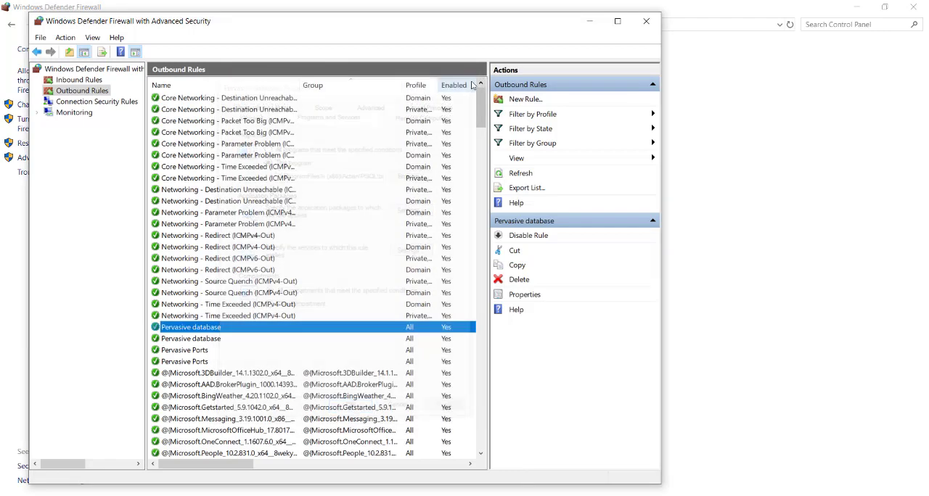
Start a new outbound rule of type Program and browse for the specific program it applies to.
click(529, 99)
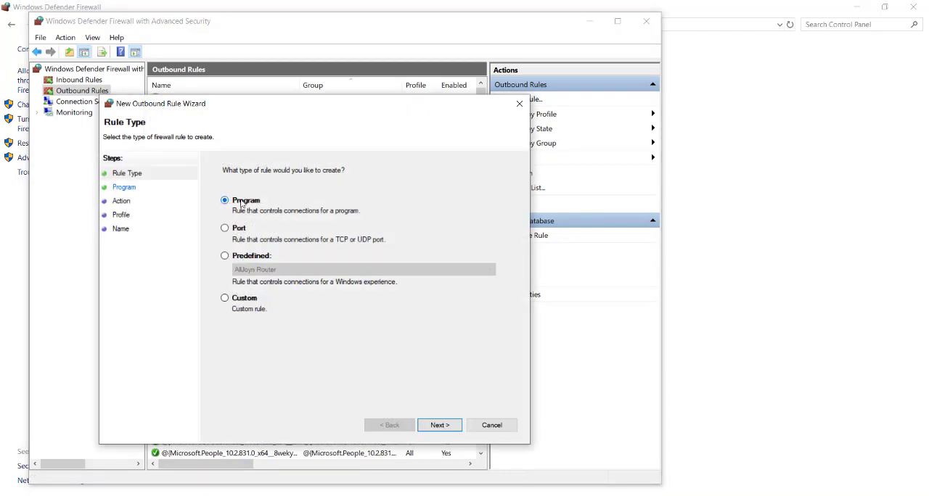
click(438, 423)
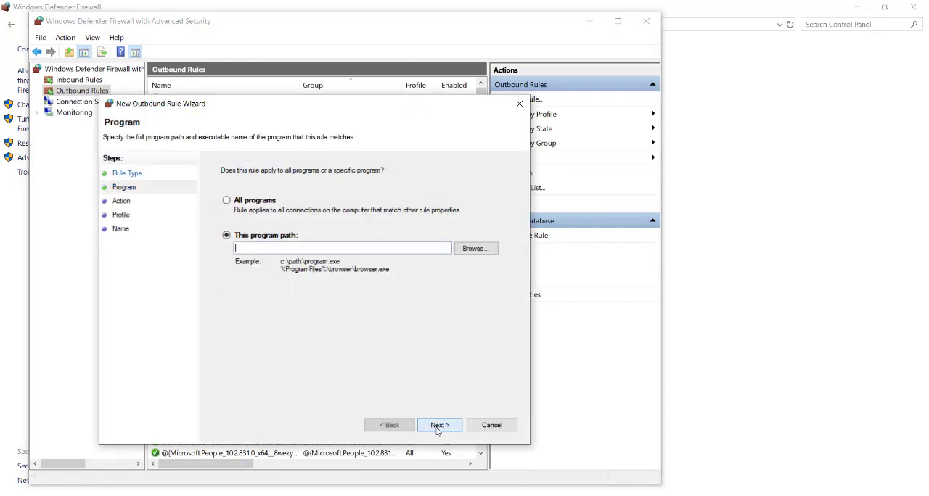
click(467, 247)
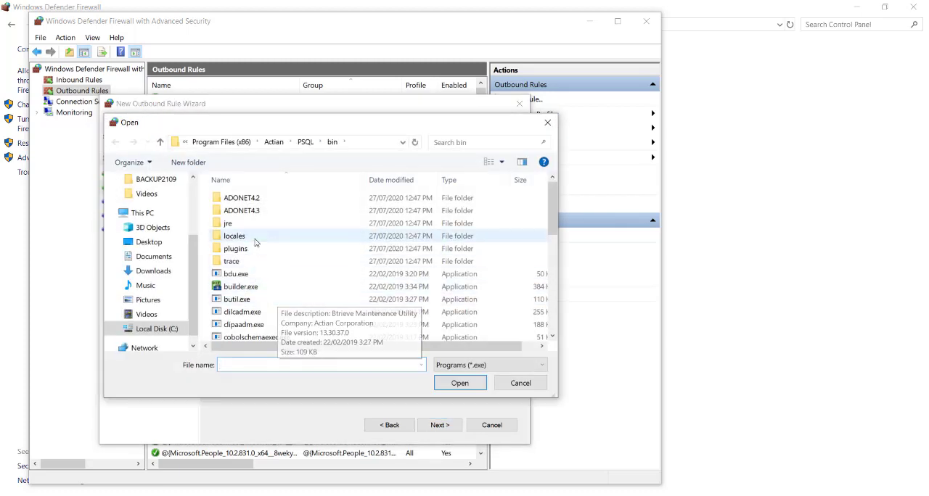
Browse from Local Disk (C:) through Program Files (x86), Actian and PSQL to the bin folder.
click(220, 141)
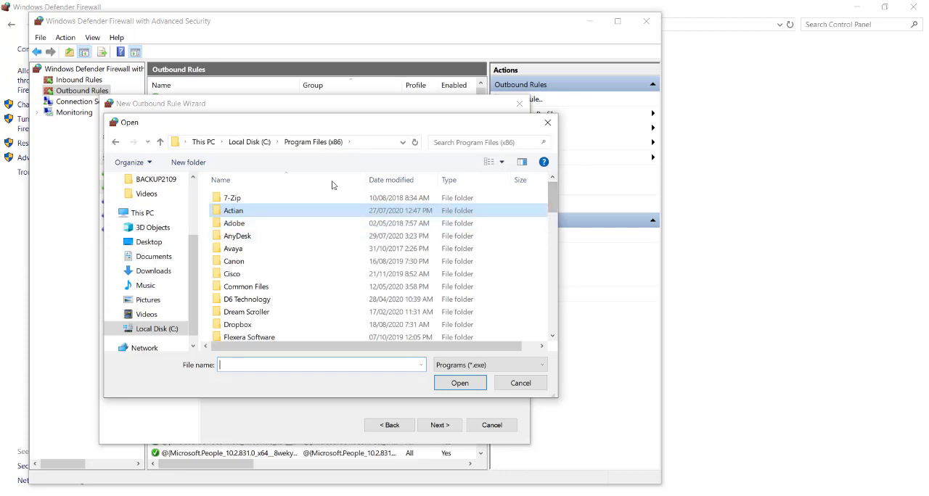
click(248, 142)
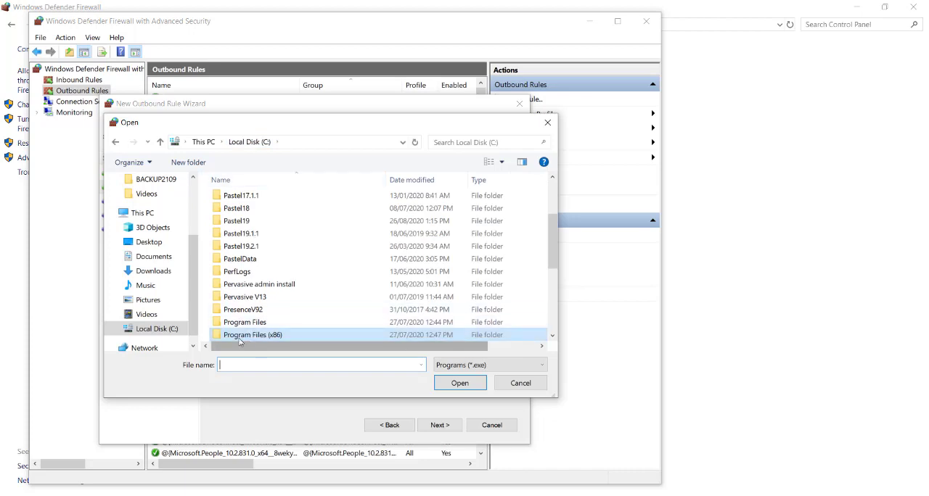
double_click(270, 334)
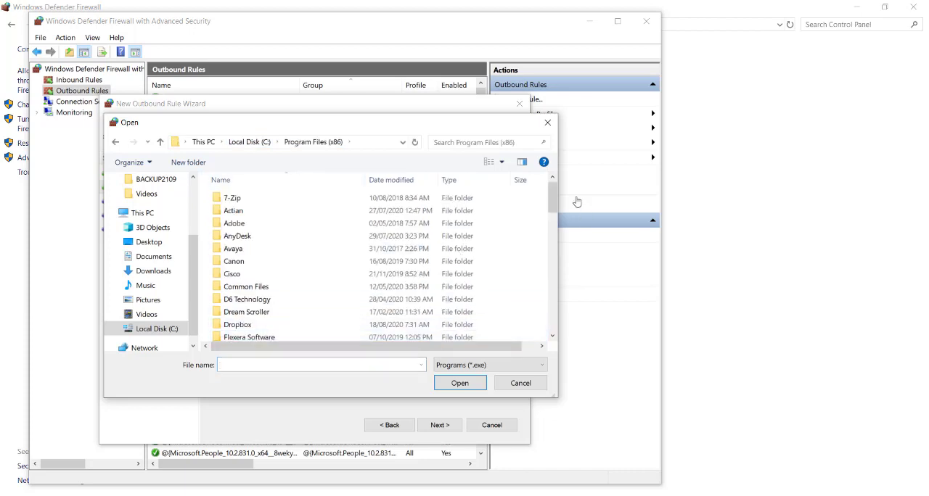
drag(550, 221, 527, 174)
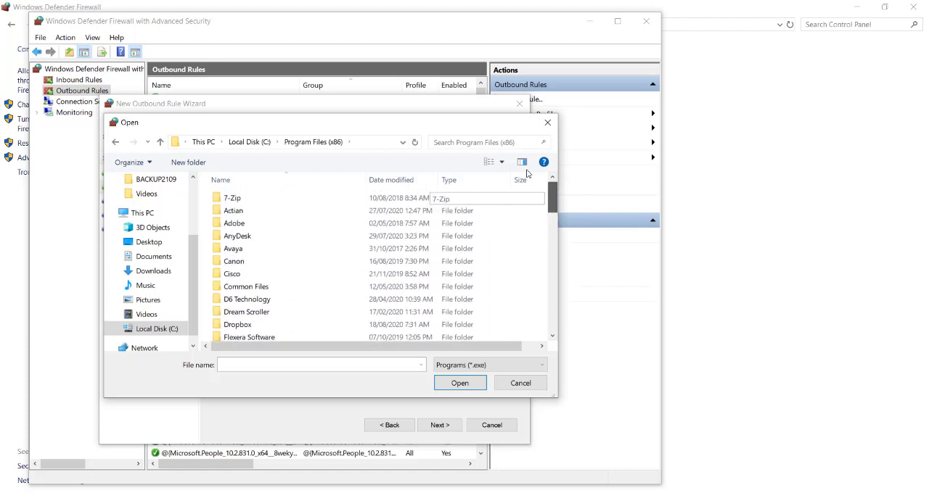
double_click(237, 212)
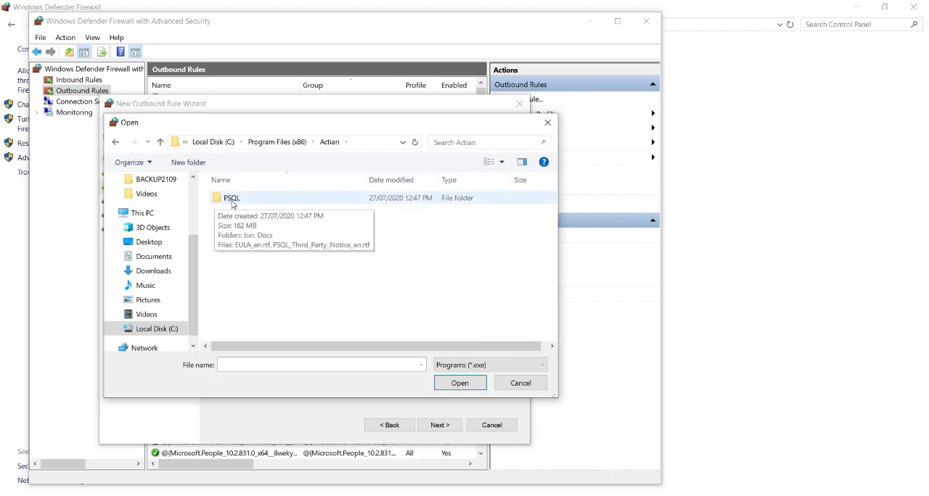
double_click(237, 203)
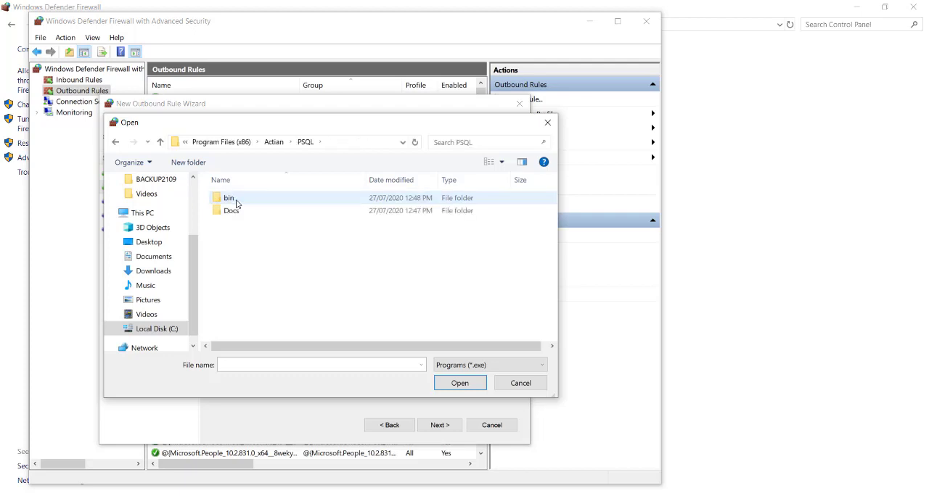
double_click(236, 204)
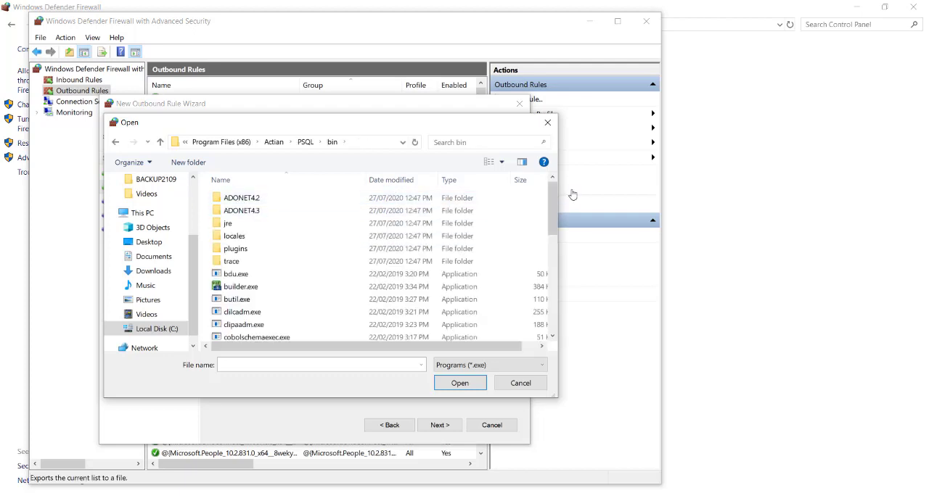
Choose w3dbsmgr.exe as the outbound rule's program and accept its path.
drag(553, 218, 555, 313)
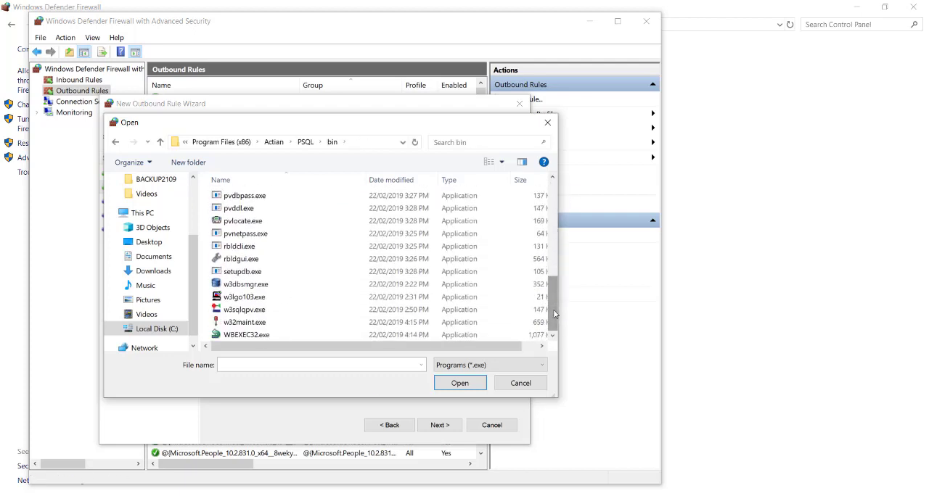
click(252, 286)
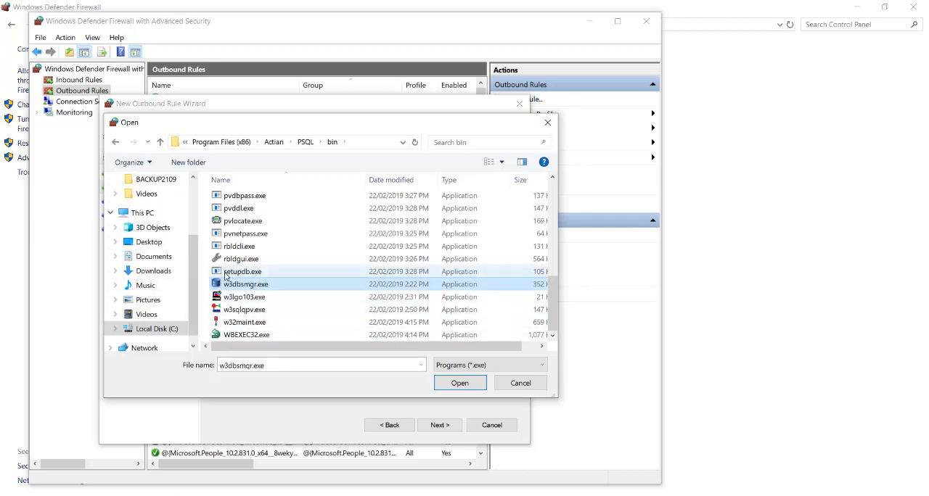
click(460, 381)
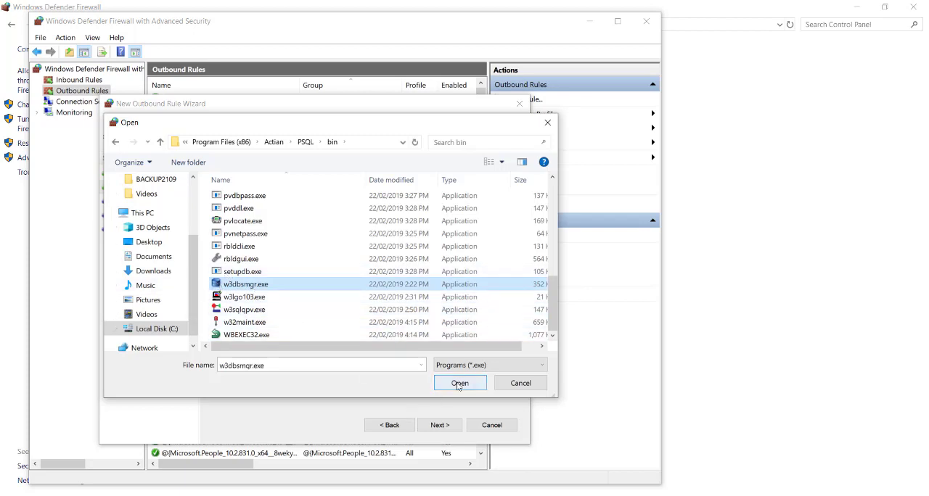
click(438, 430)
Allow the connection for the Domain, Private and Public profiles, and cancel the program rule without naming it.
click(225, 195)
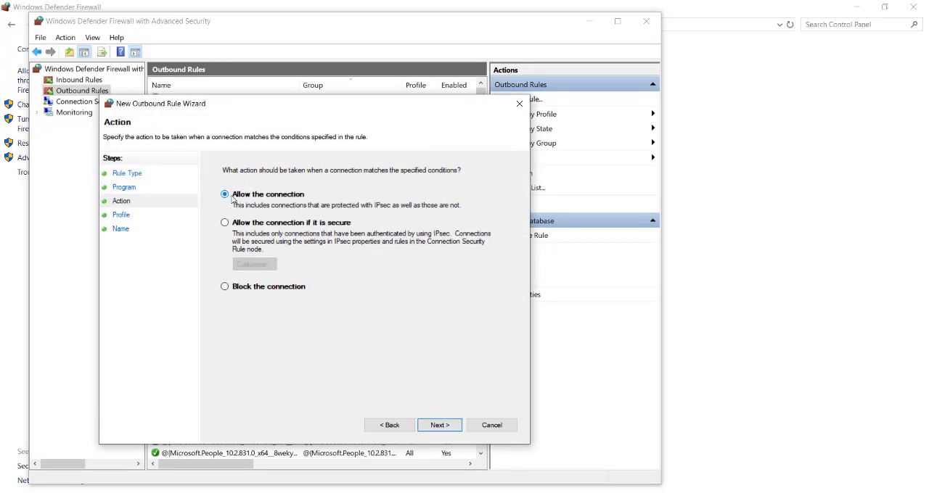
click(439, 426)
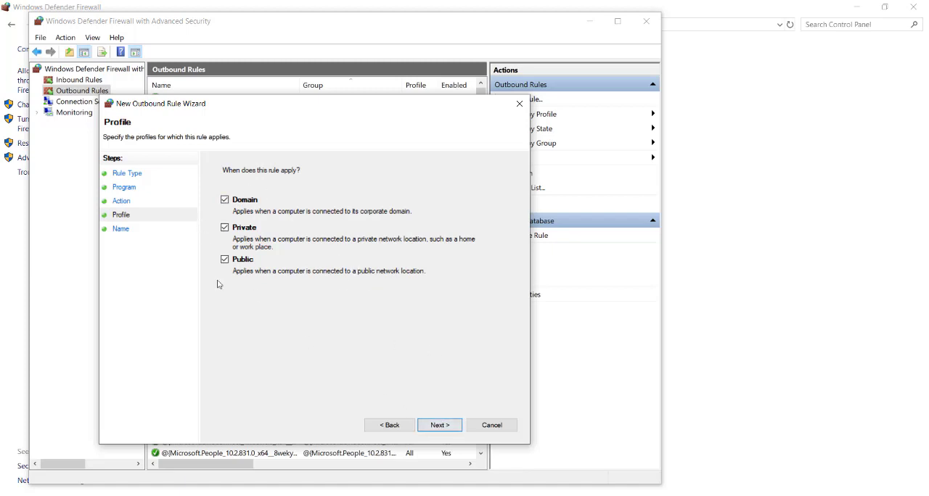
click(440, 428)
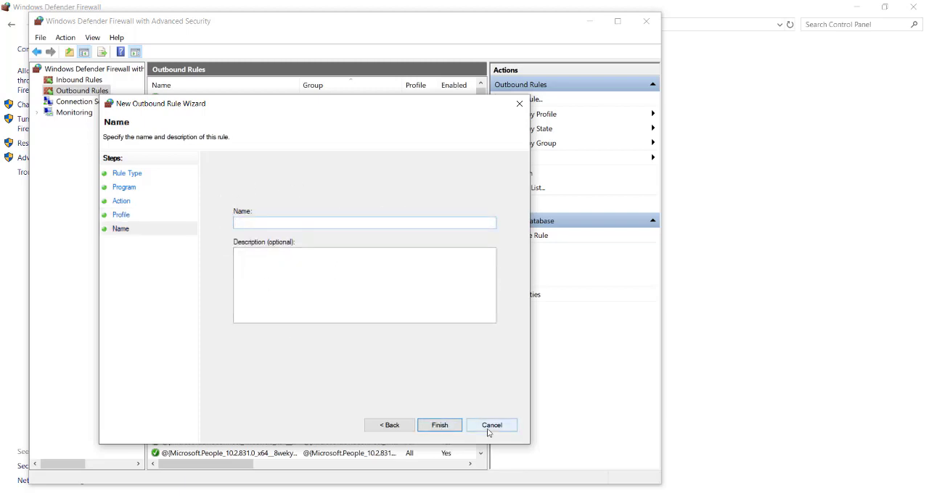
click(491, 426)
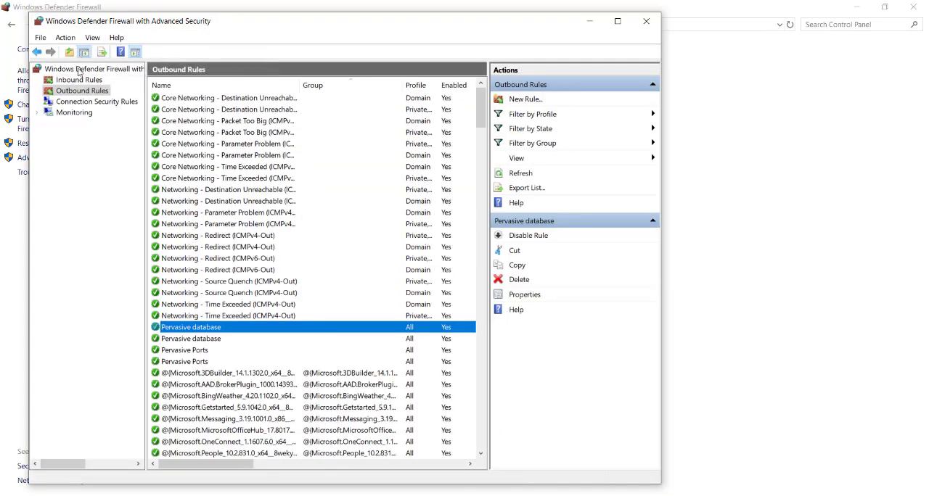
Copy the specific remote ports from the first Pervasive Ports outbound rule and close its properties.
double_click(185, 353)
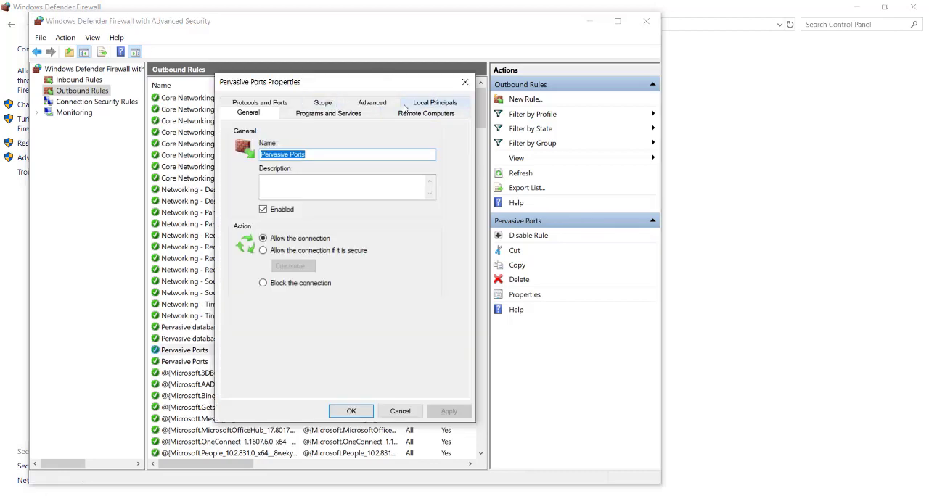
click(269, 103)
drag(372, 241, 326, 242)
key(ctrl+c)
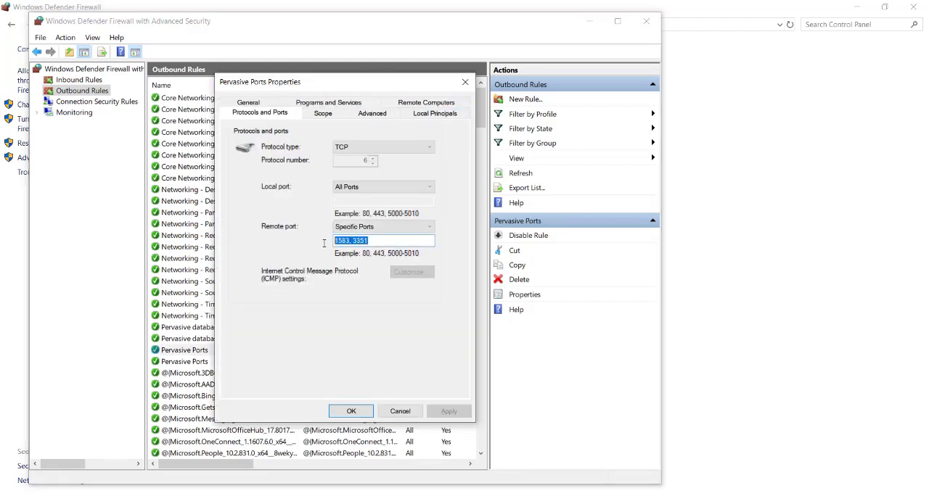
click(465, 81)
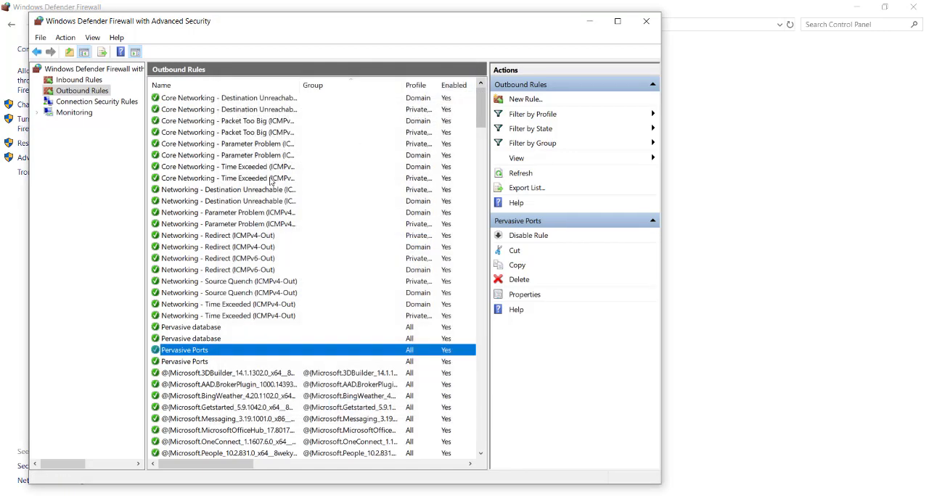
Start a new outbound rule of type Port for TCP with specific remote ports 1583, 3351.
click(508, 99)
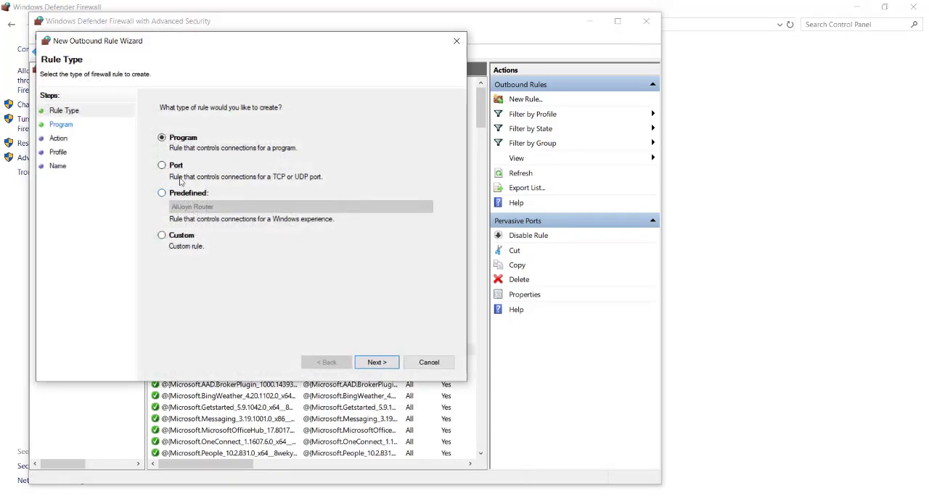
click(173, 166)
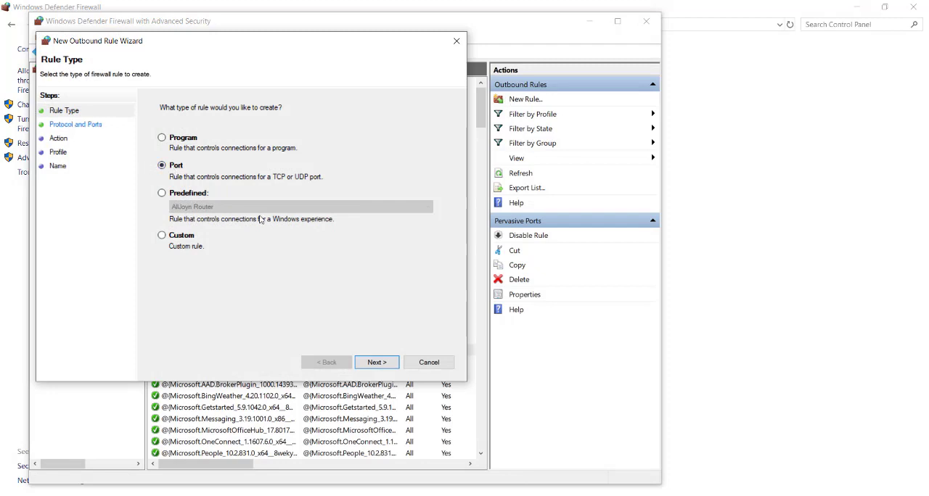
click(377, 362)
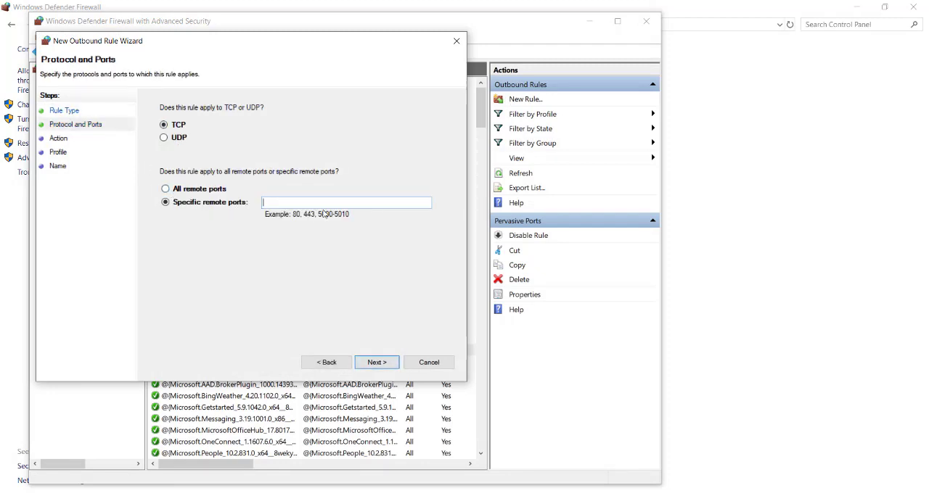
key(ctrl+v)
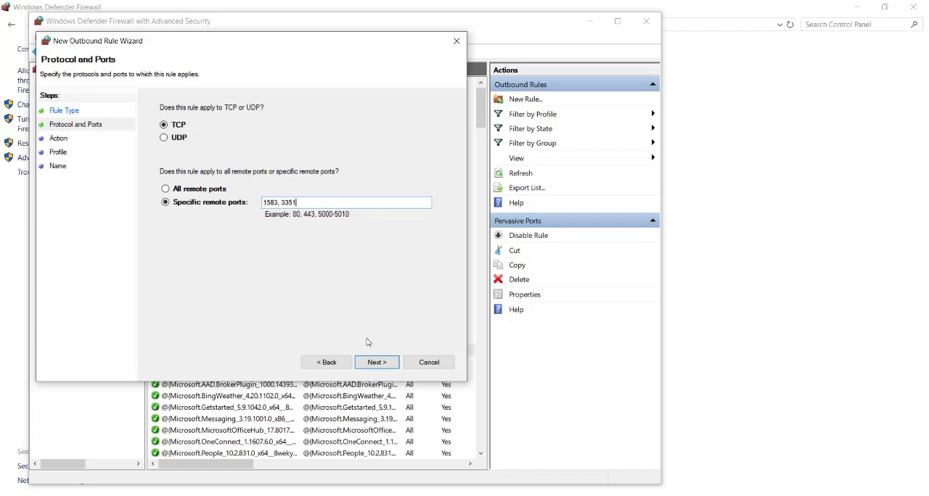
click(377, 362)
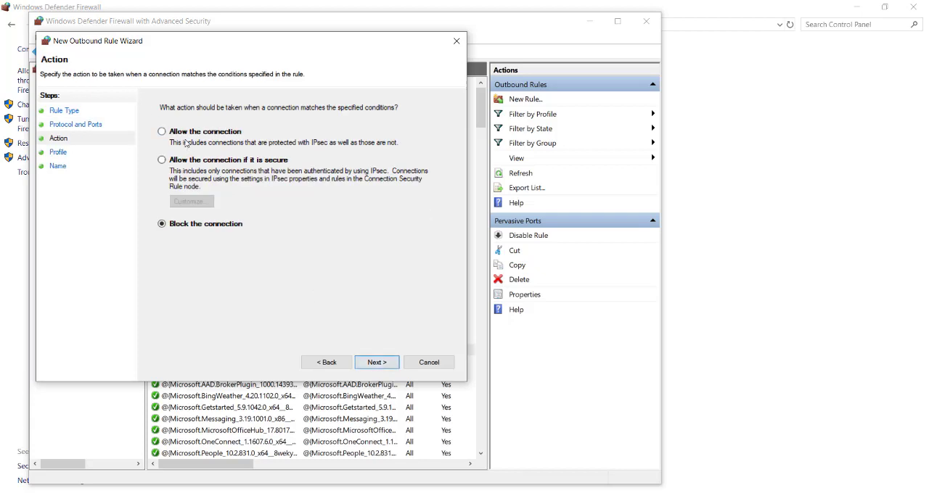
Allow the connection for the Domain, Private and Public profiles, and cancel the port rule without naming it.
click(379, 361)
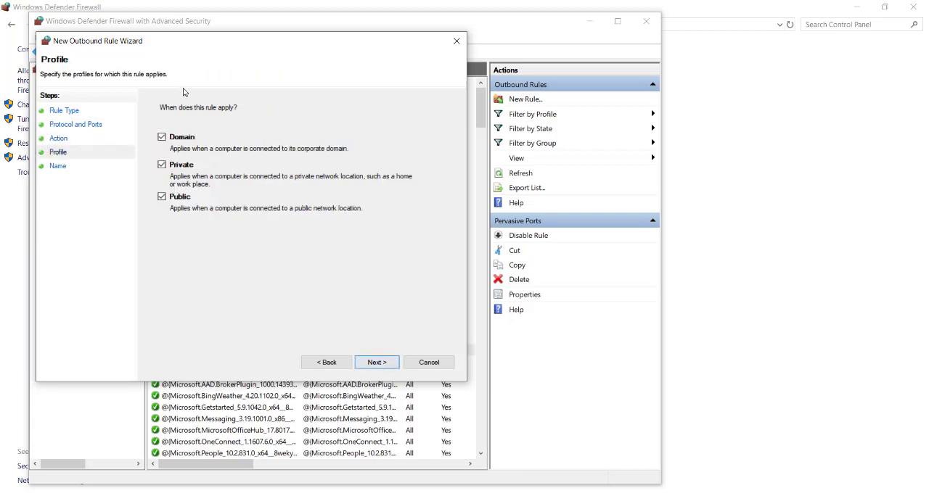
click(382, 363)
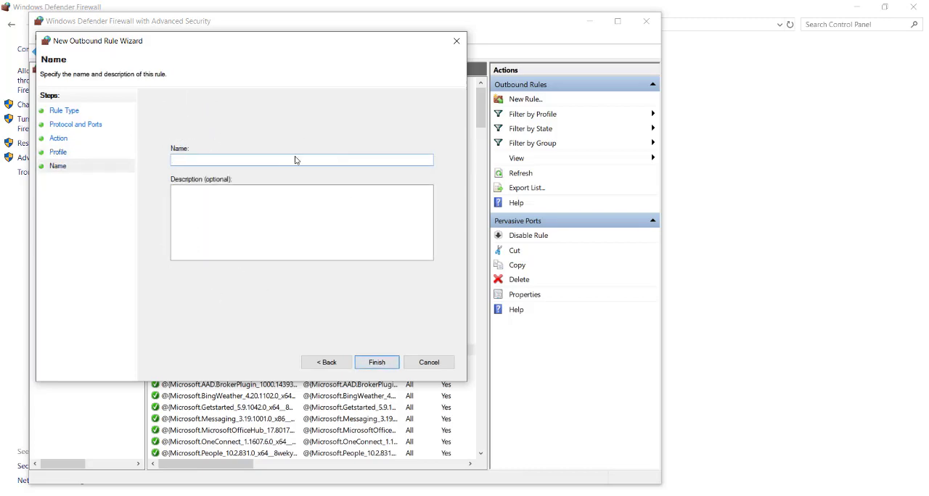
click(428, 363)
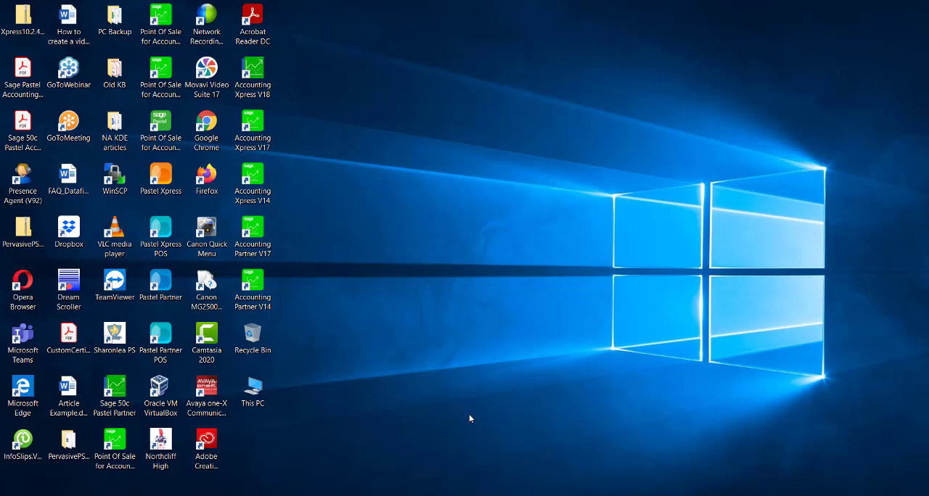
Expand the Actian PSQL 13 group among the installed apps, review its tools, and return to the desktop.
click(43, 495)
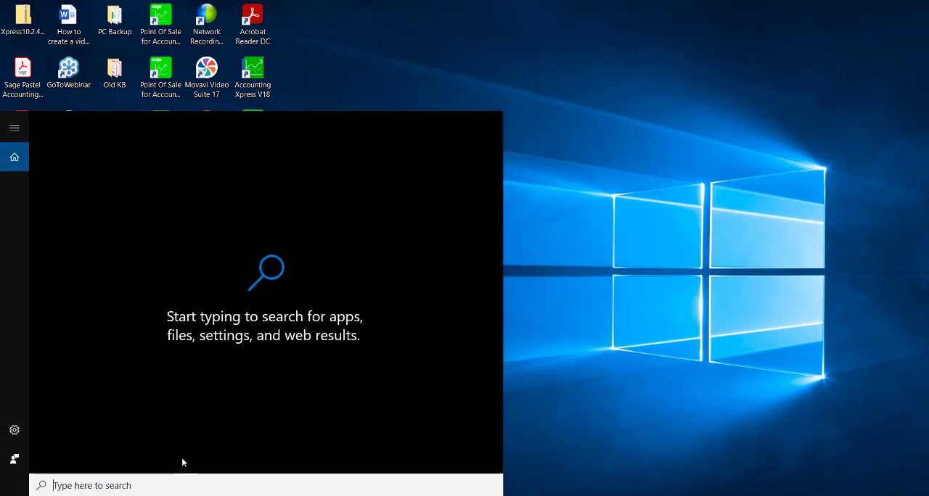
click(15, 495)
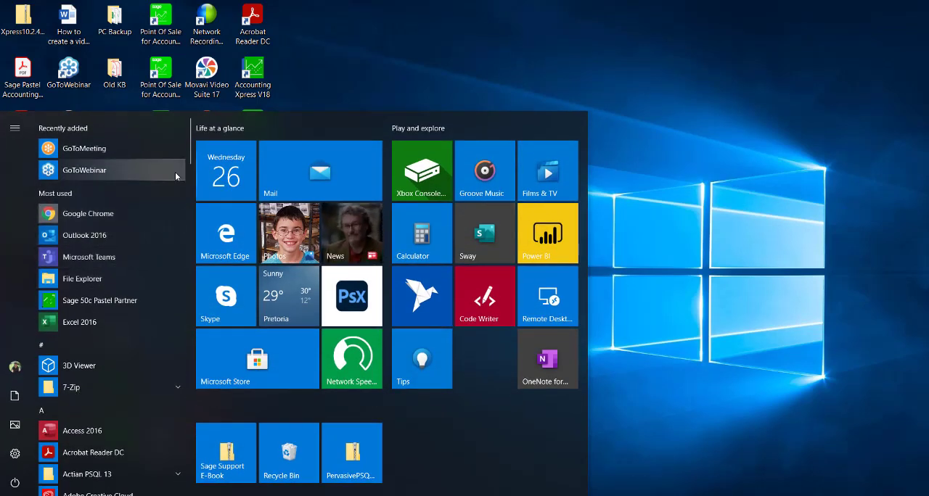
scroll(106, 208, down, 3)
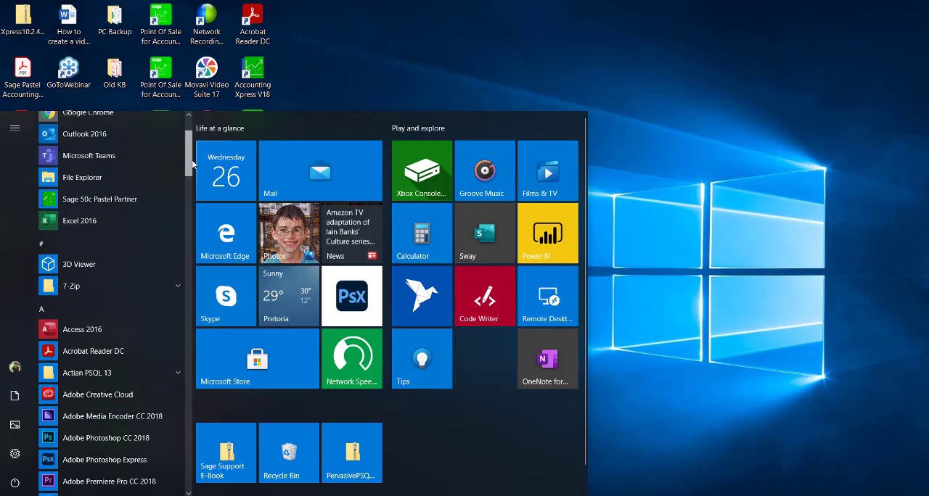
click(102, 231)
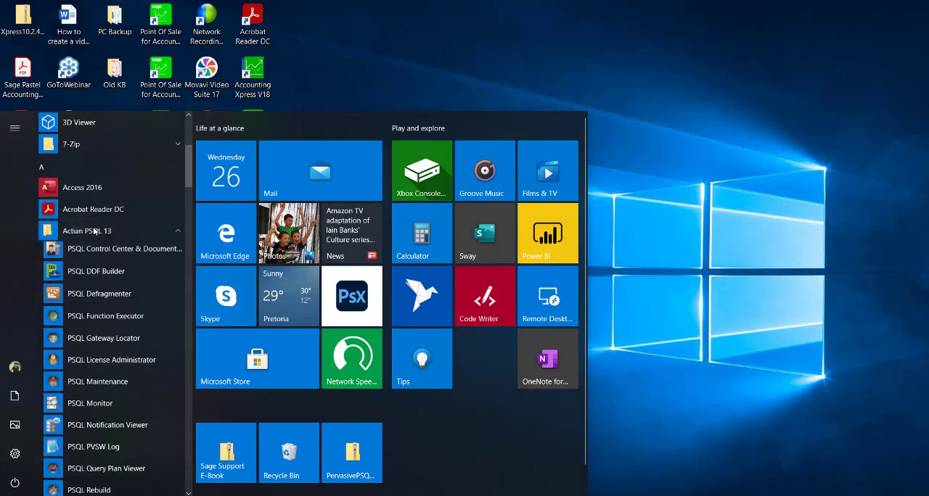
drag(189, 177, 188, 186)
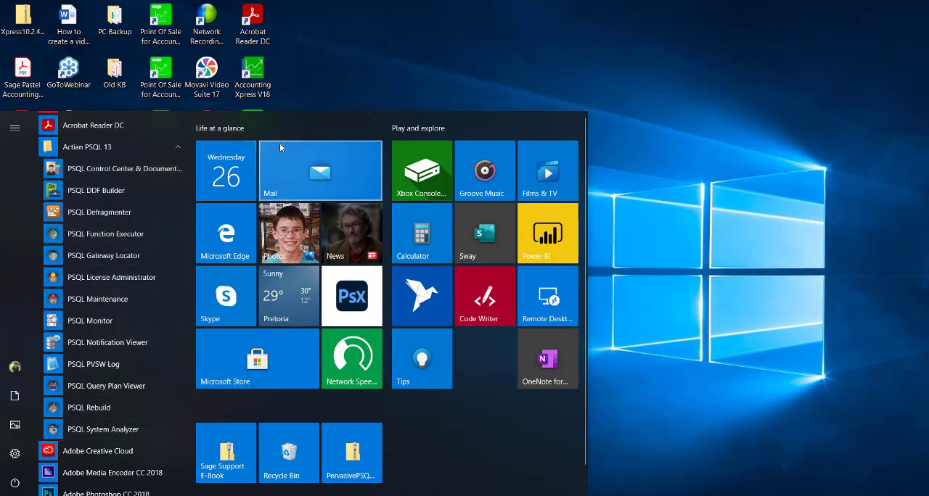
click(684, 111)
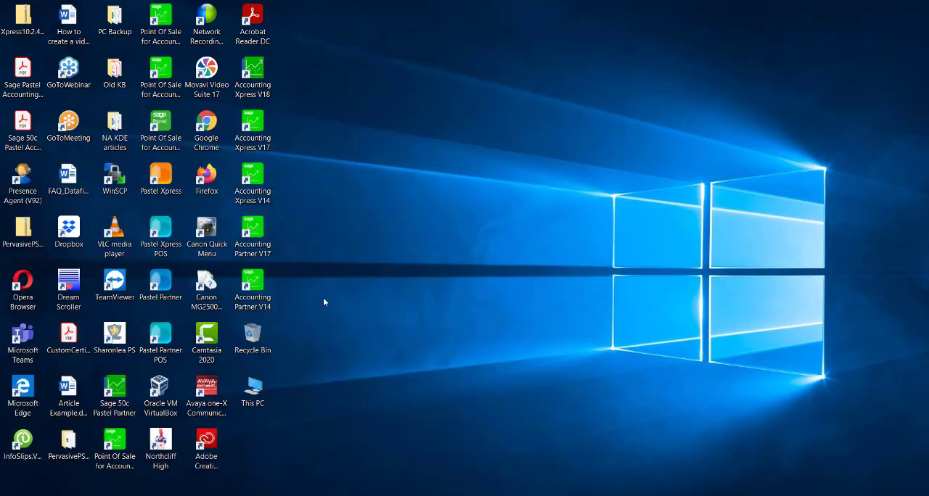
Find Control Panel through Windows search and open Services from its Administrative Tools.
click(43, 495)
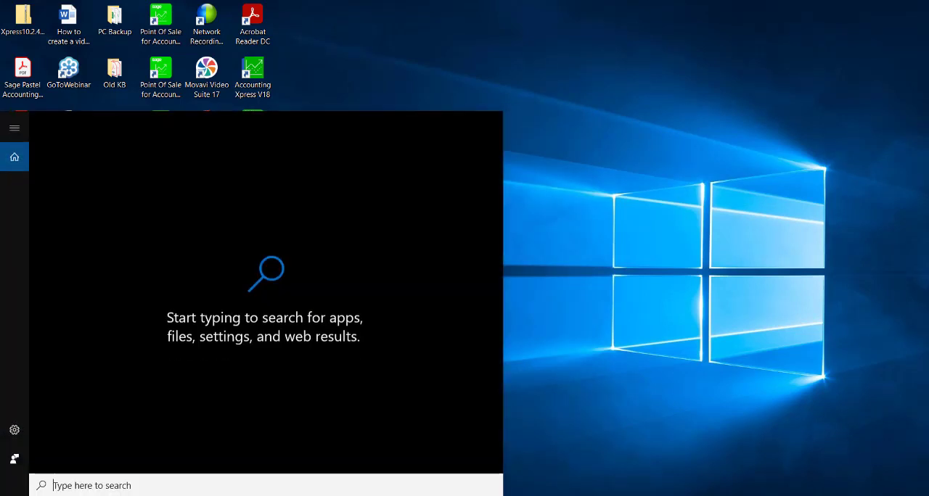
text(co)
text(ro)
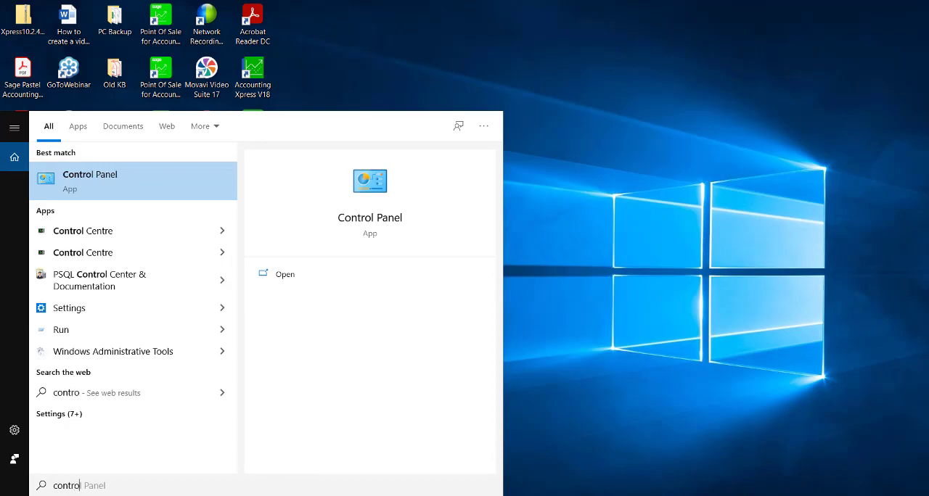
key(Return)
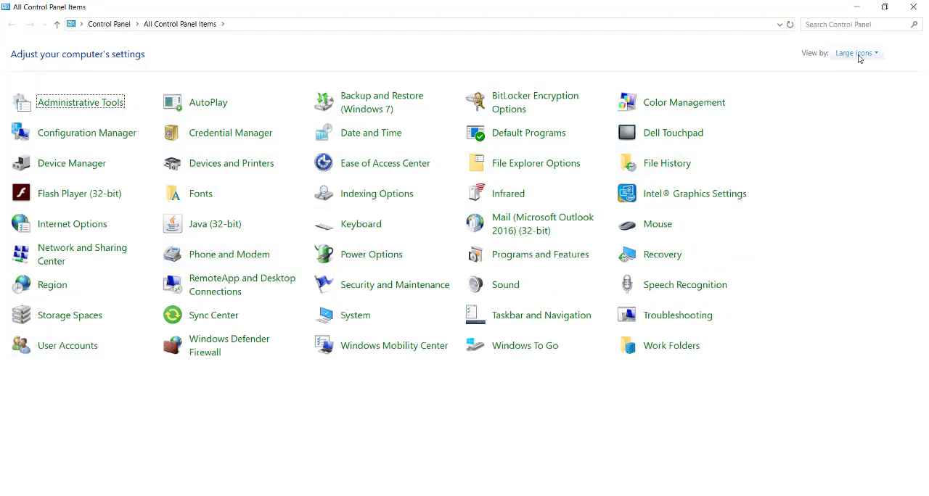
click(78, 106)
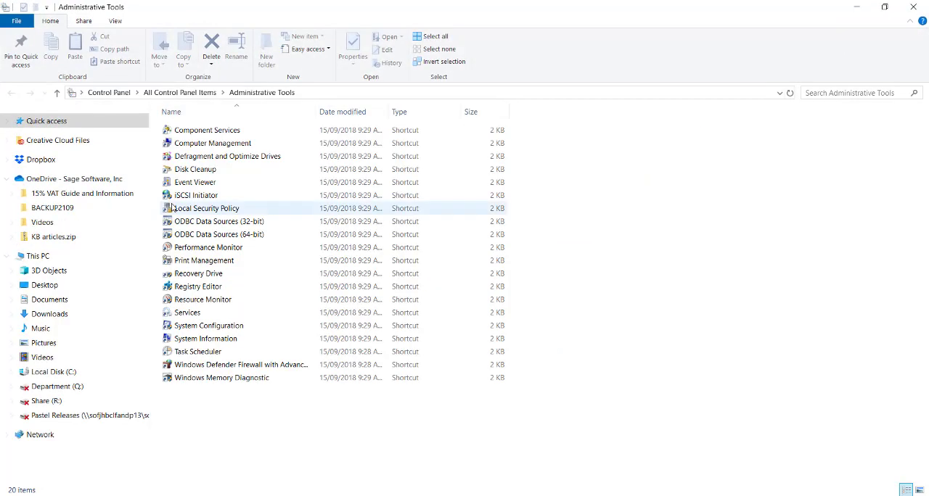
click(187, 317)
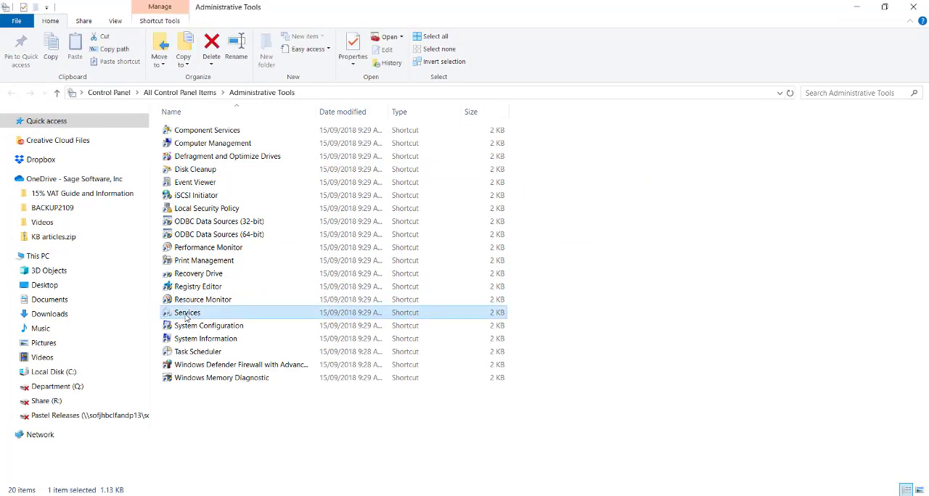
double_click(186, 316)
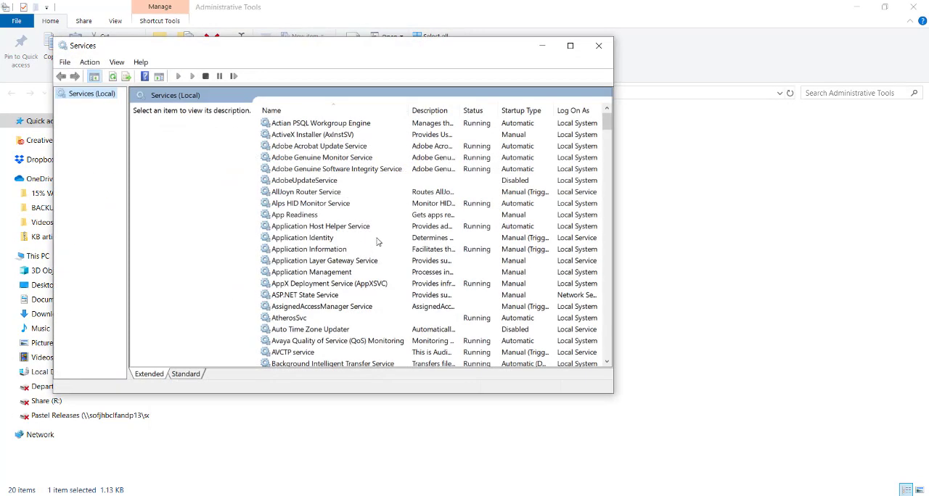
Restart the Actian PSQL Workgroup Engine service and close the Services window.
mouse_move(608, 124)
mouse_down()
mouse_move(603, 172)
mouse_move(603, 121)
mouse_up()
click(355, 124)
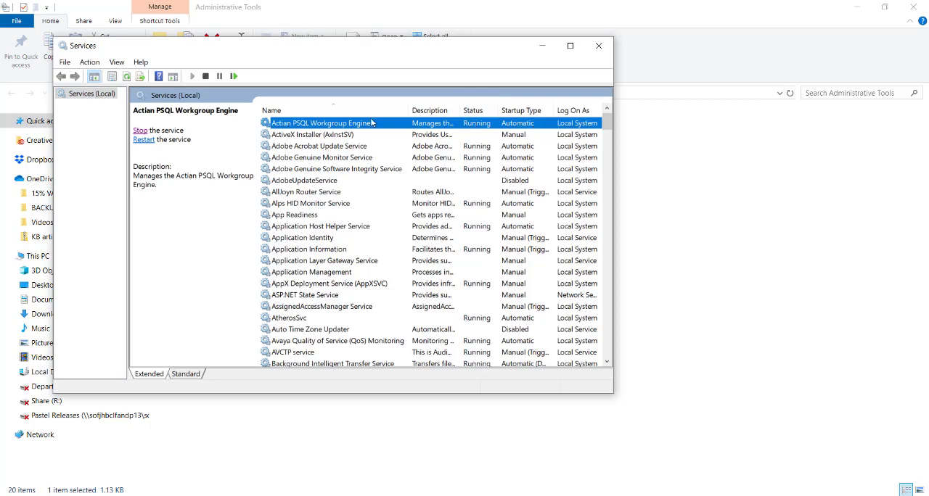
right_click(473, 123)
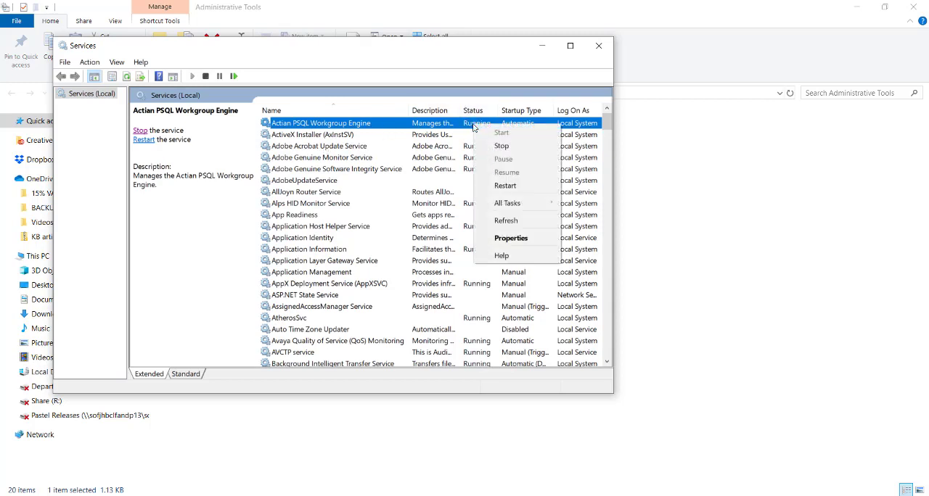
click(496, 185)
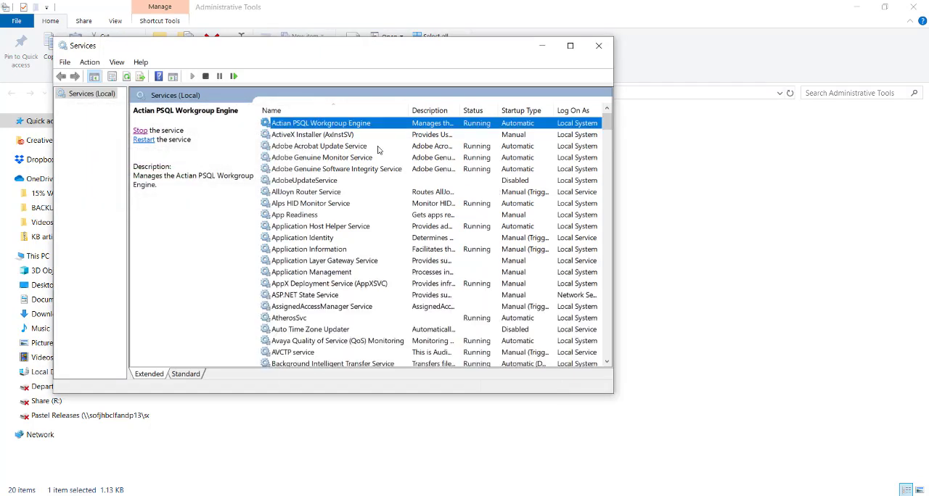
click(598, 45)
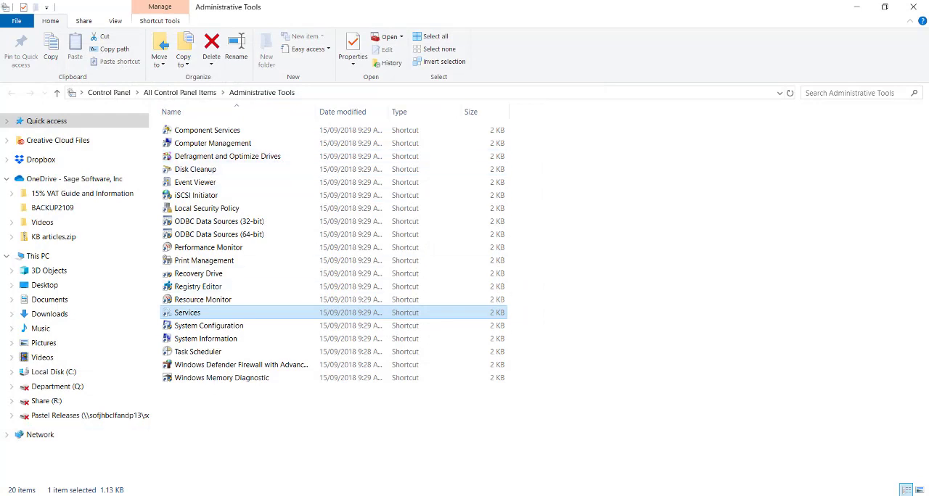
Open PSQL License Administrator through Windows search, review the Actian PSQL 13 Workgroup license information, and close it.
click(43, 495)
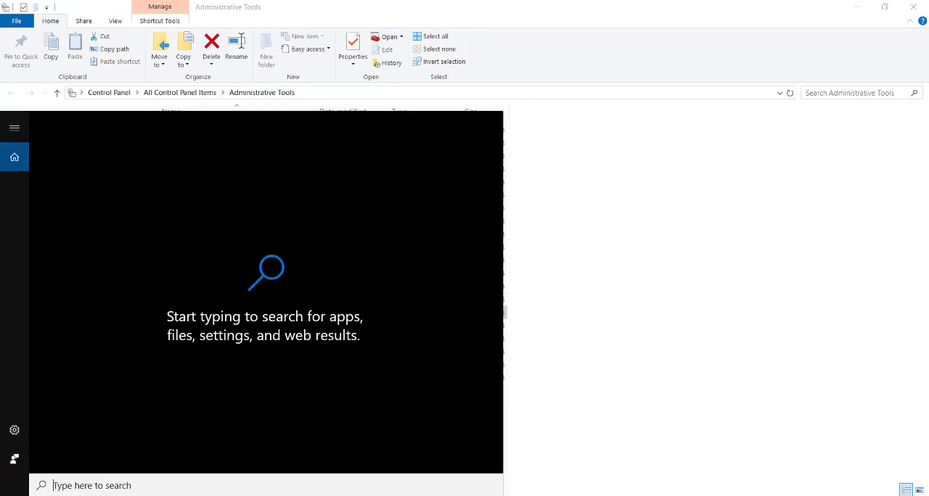
text(lic)
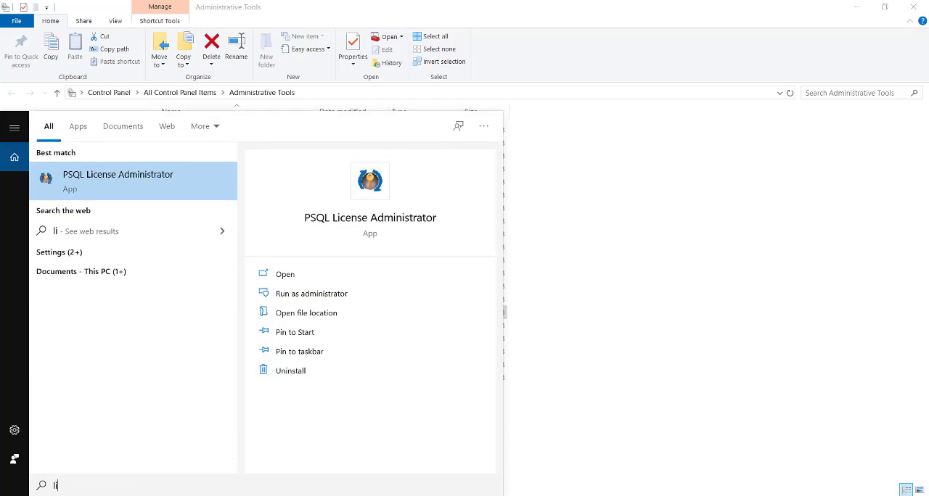
click(143, 182)
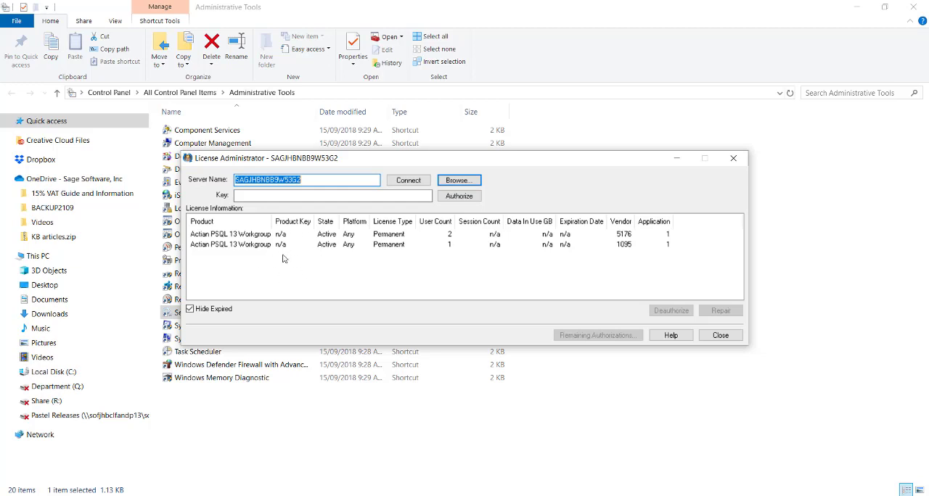
click(721, 337)
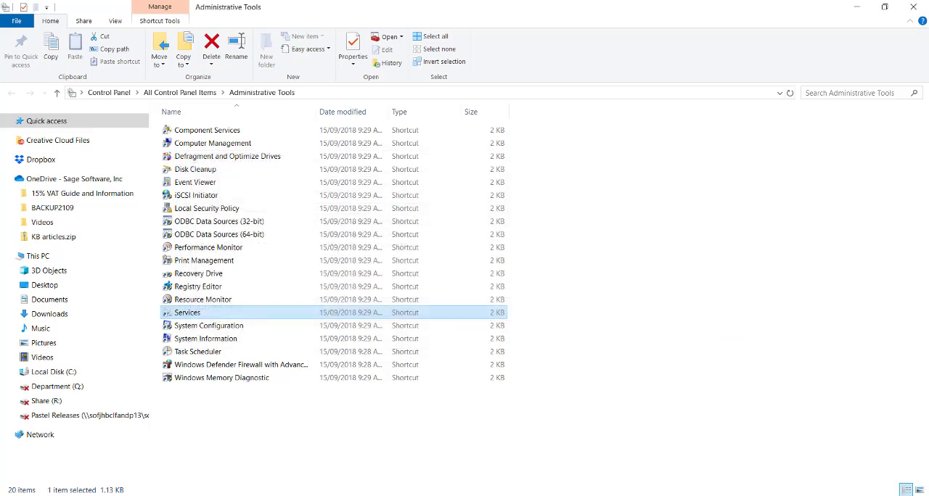
Switch to Google Chrome and open the pastelupdate.sagesouthafrica.co.za download site.
double_click(273, 313)
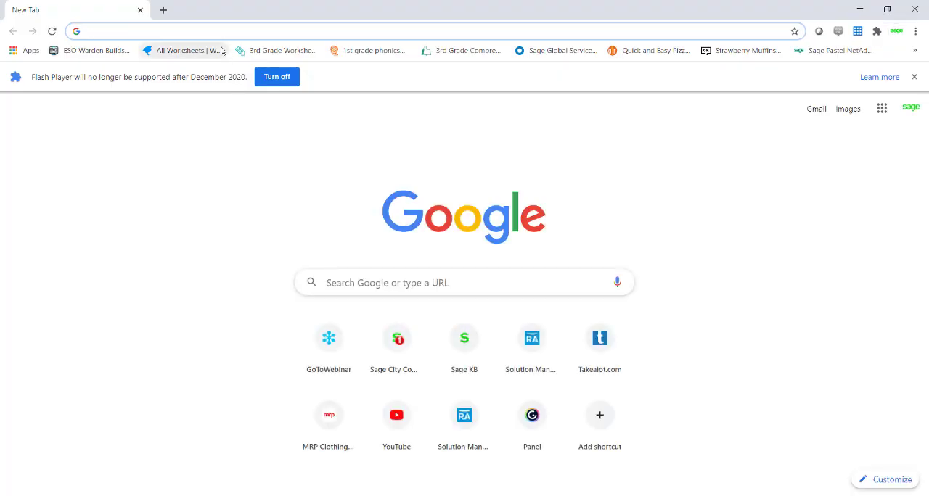
text(pastel)
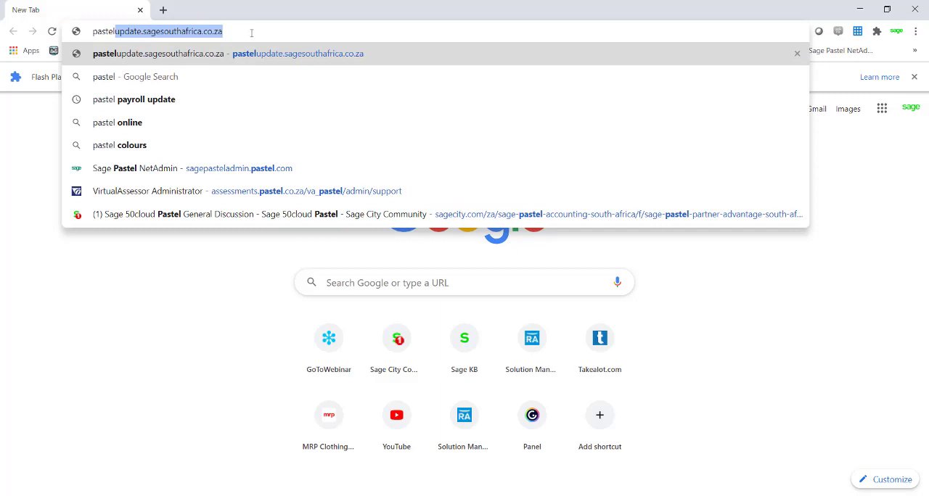
key(Return)
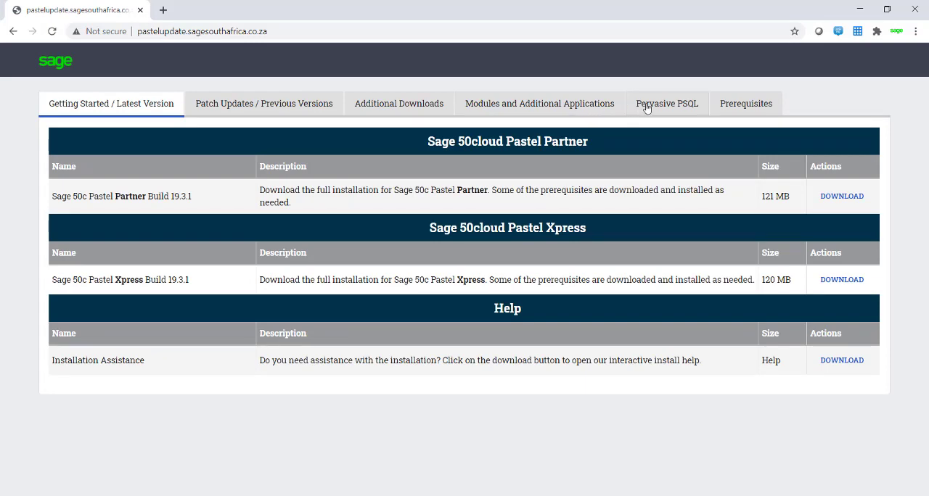
Review the Pervasive PSQL downloads offered for versions V13, V10, V9 and V8, and close the browser.
click(653, 107)
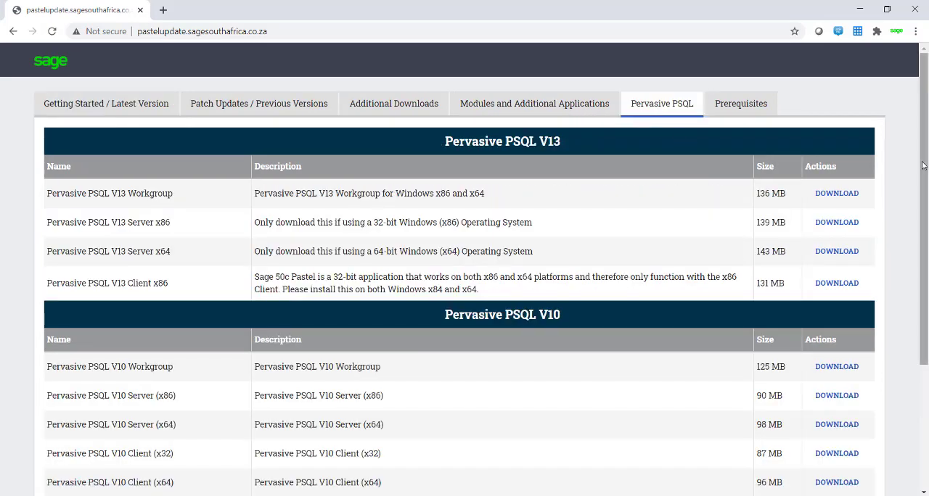
drag(924, 179, 920, 312)
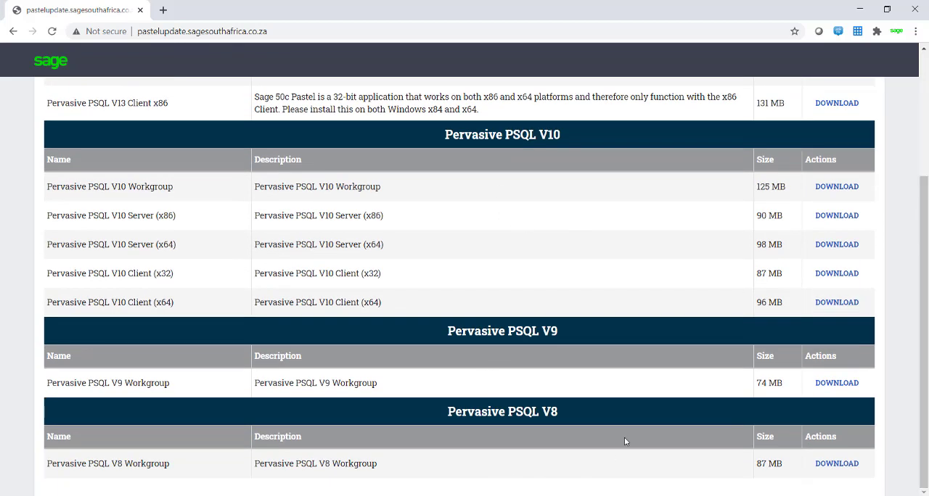
drag(926, 283, 926, 187)
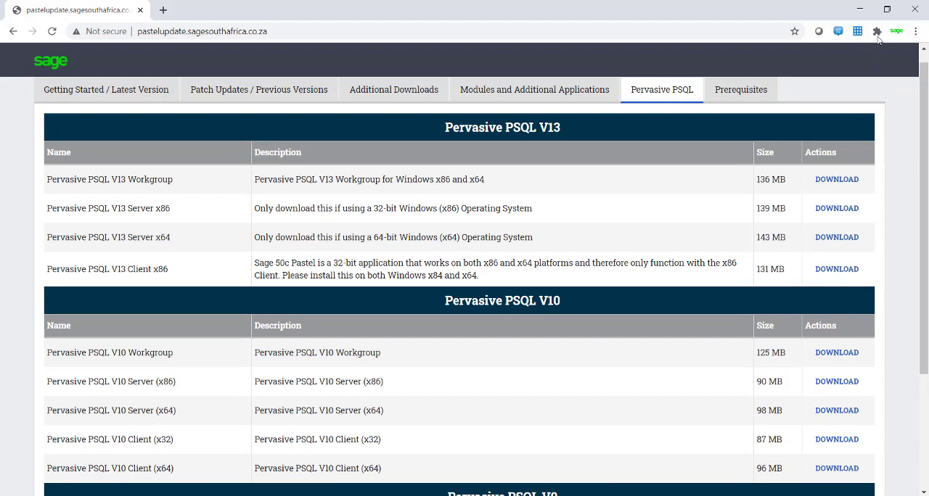
click(915, 16)
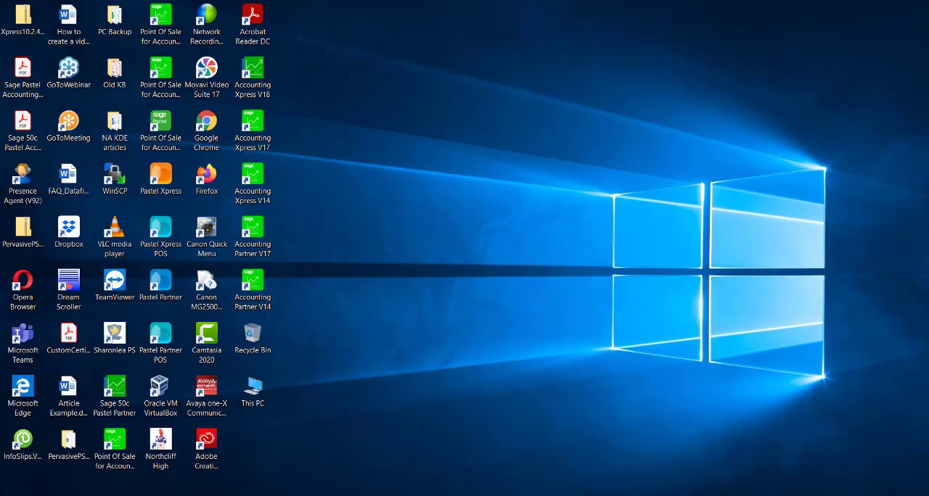
Search Windows for "sage" and launch Sage 50c Pastel Partner.
key(super+s)
text(s)
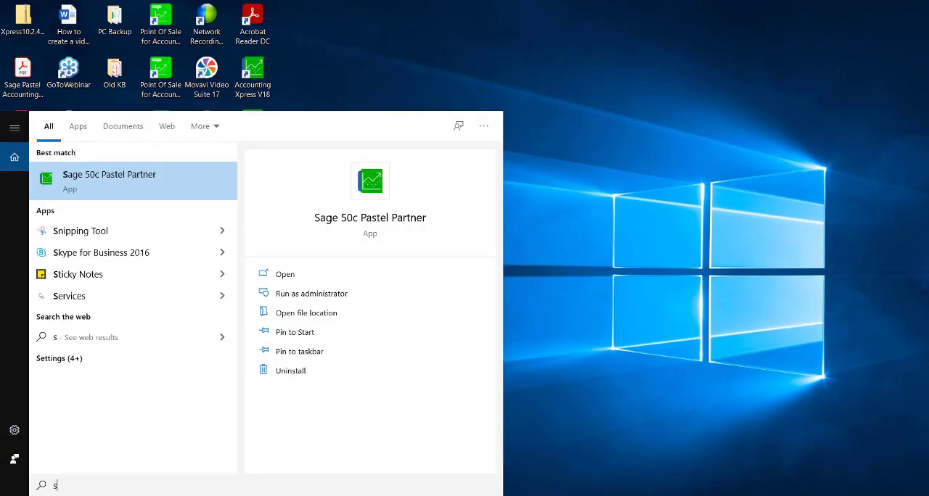
text(age)
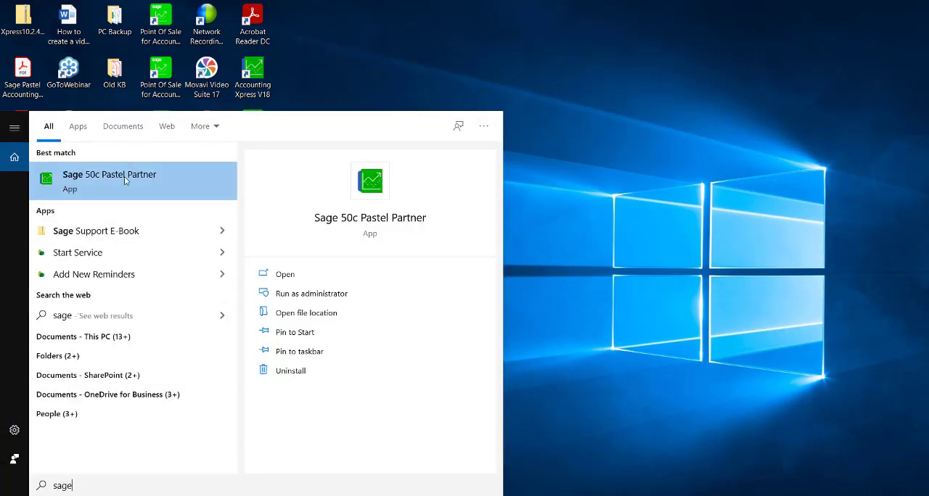
click(269, 224)
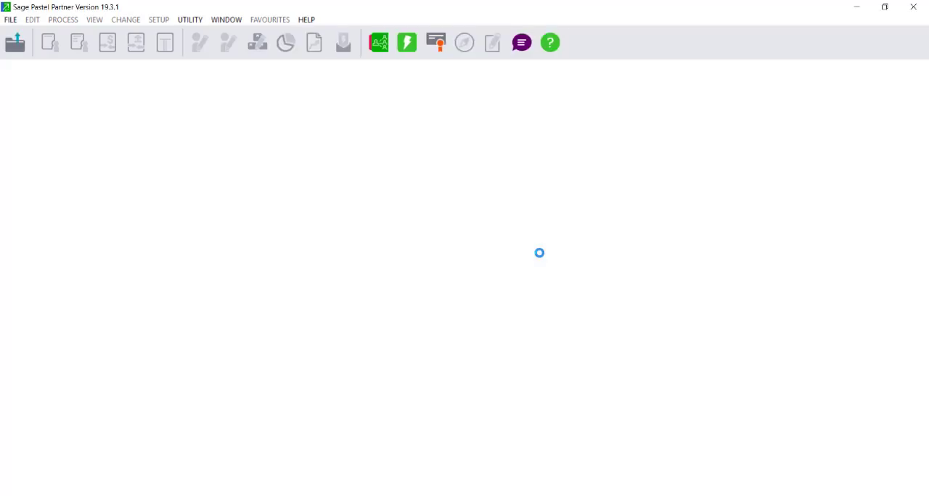
Check the Pervasive Engine entry in the About information of Sage Pastel Partner, and close the program.
click(307, 20)
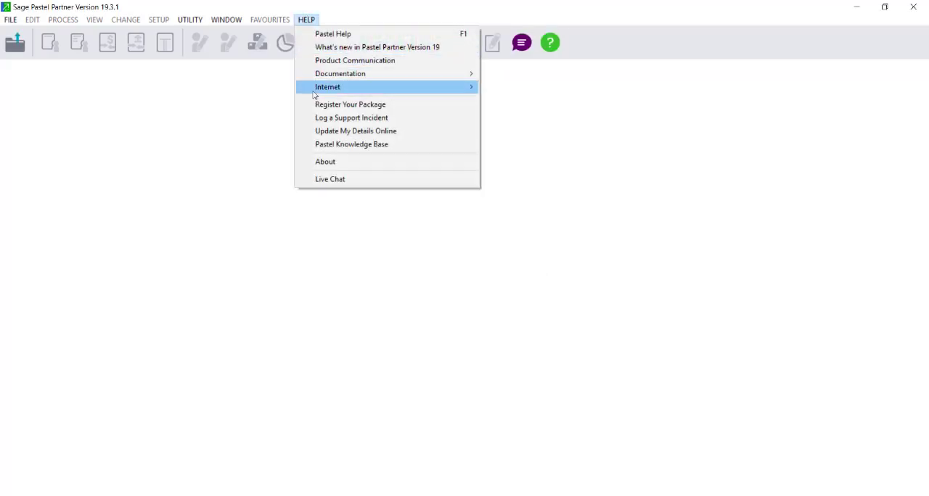
click(323, 161)
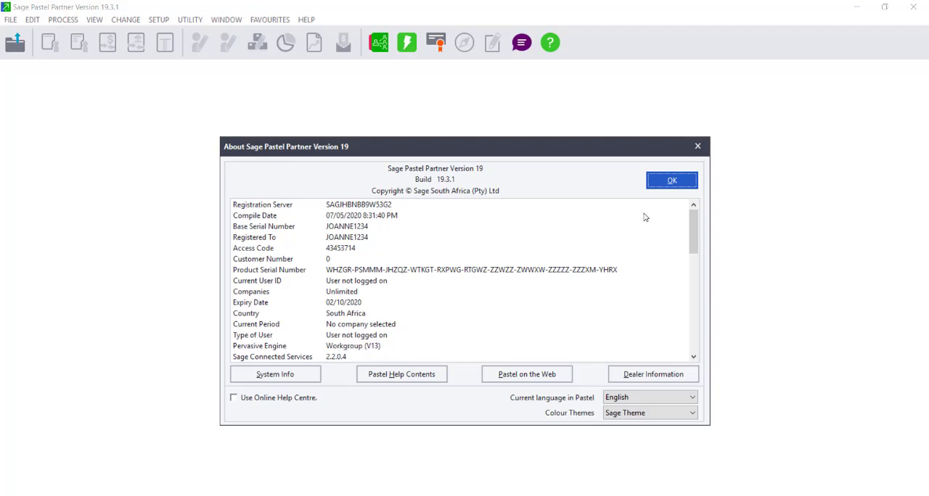
click(665, 179)
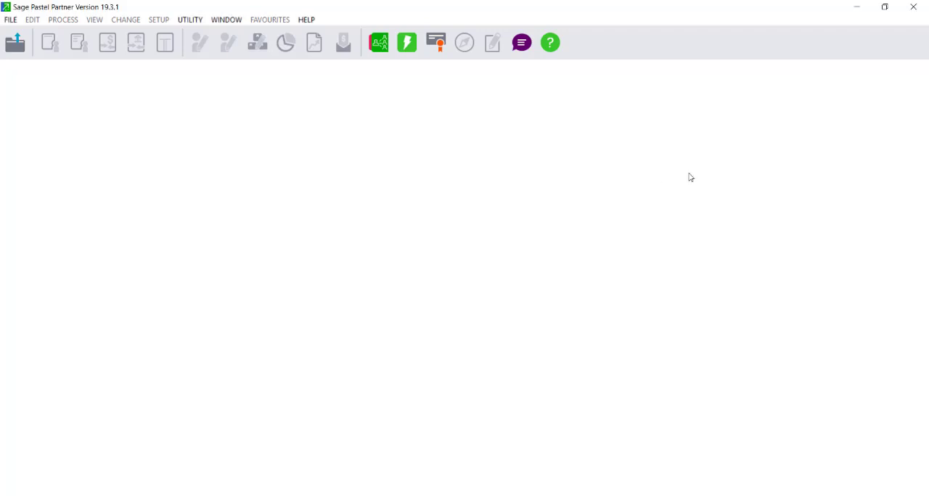
click(915, 7)
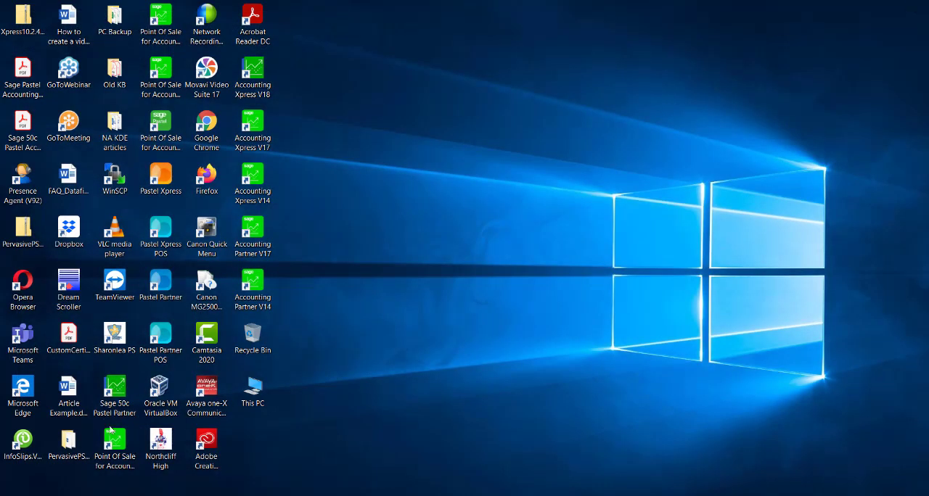
Open Programs and Features in Control Panel and select Actian PSQL v13 Workgroup R2 to check its installed version.
key(super+s)
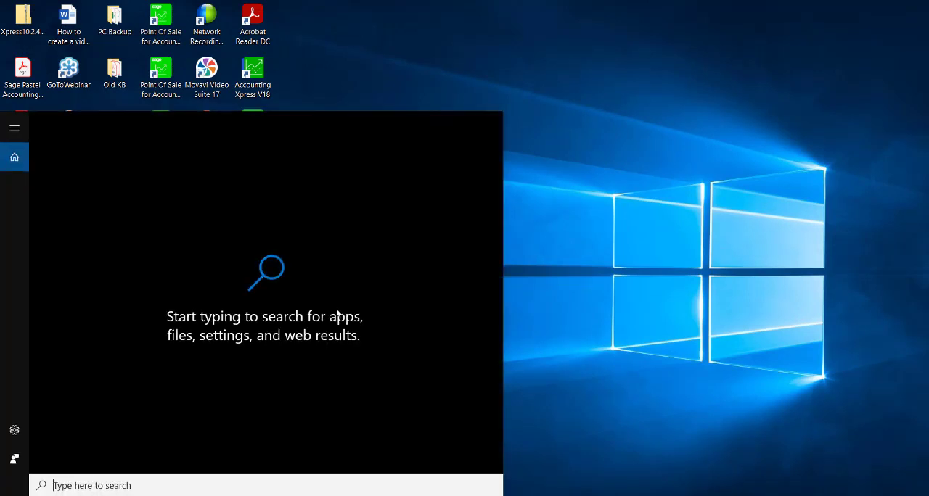
text(control)
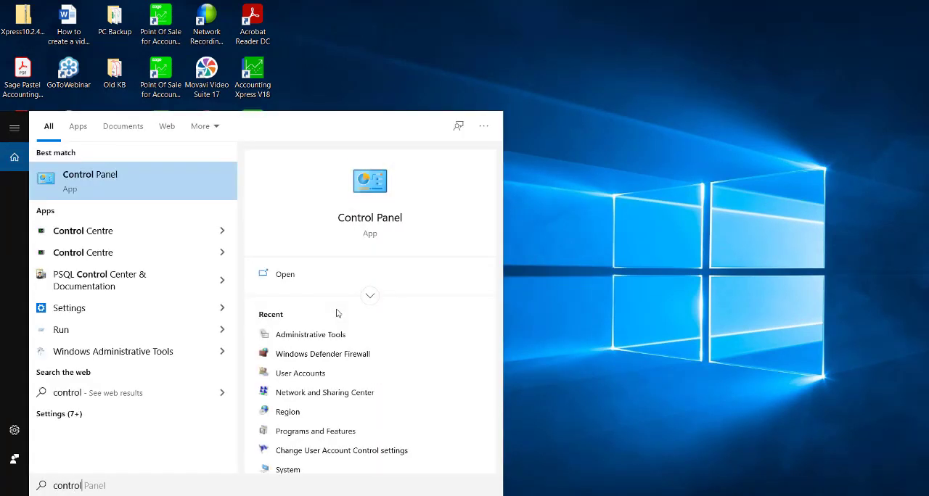
click(190, 197)
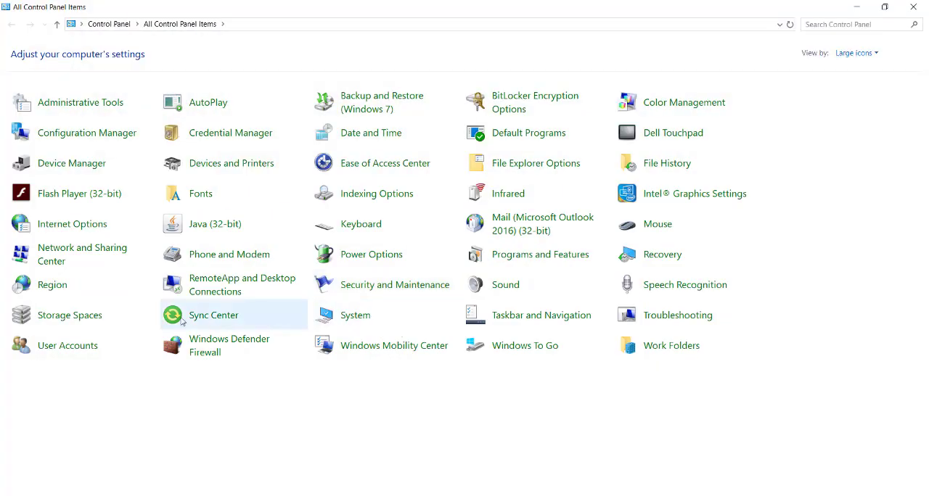
click(558, 258)
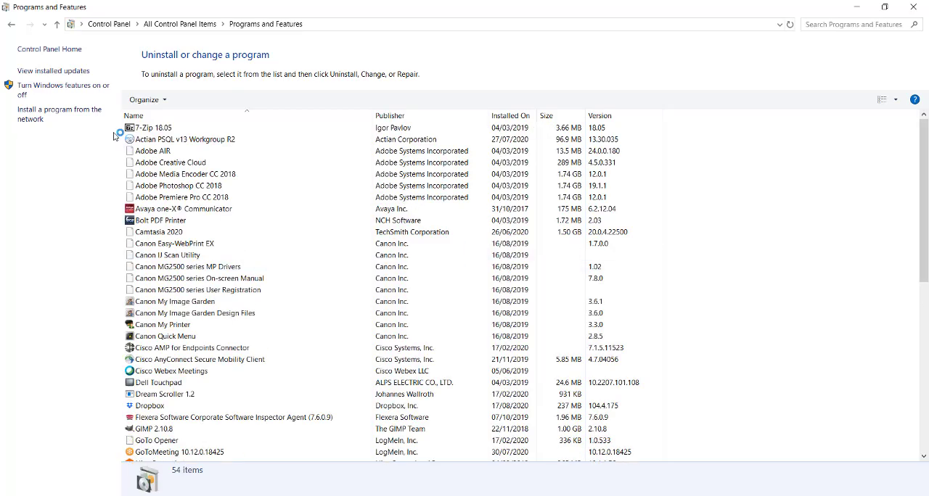
click(164, 144)
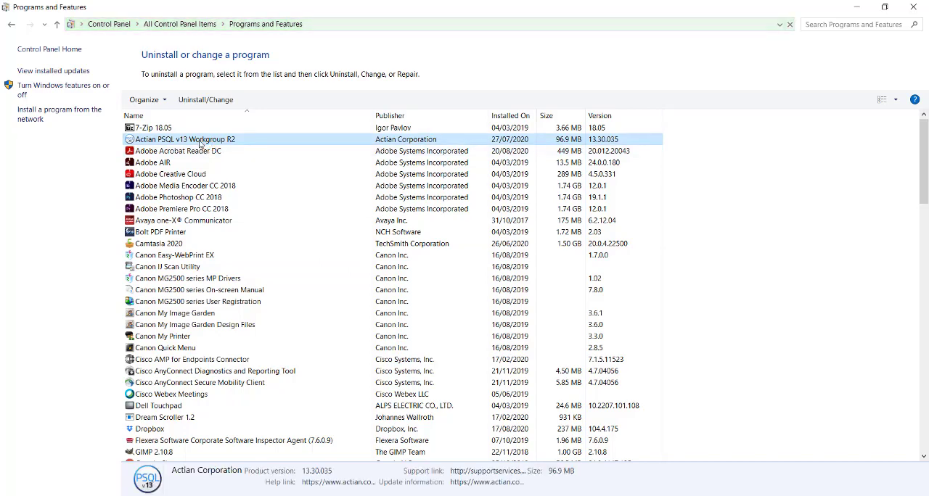
Search Windows for "lic" and launch PSQL License Administrator.
key(super)
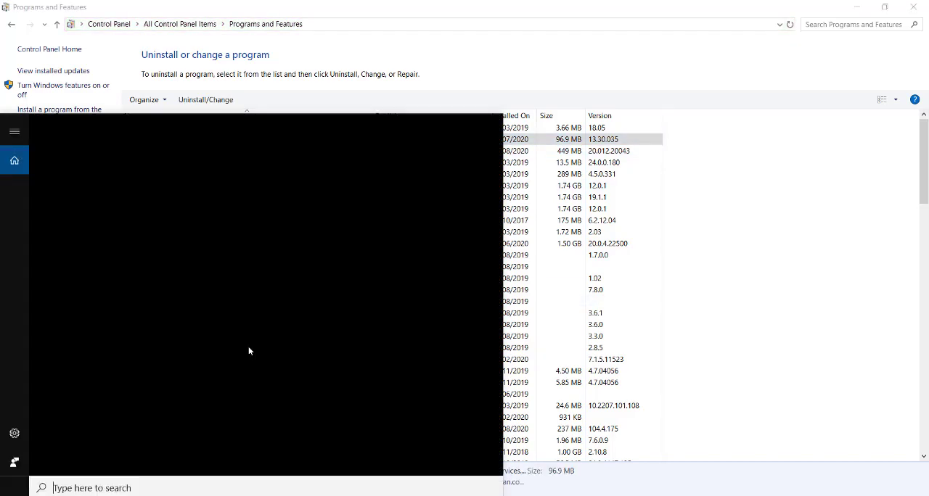
text(lic)
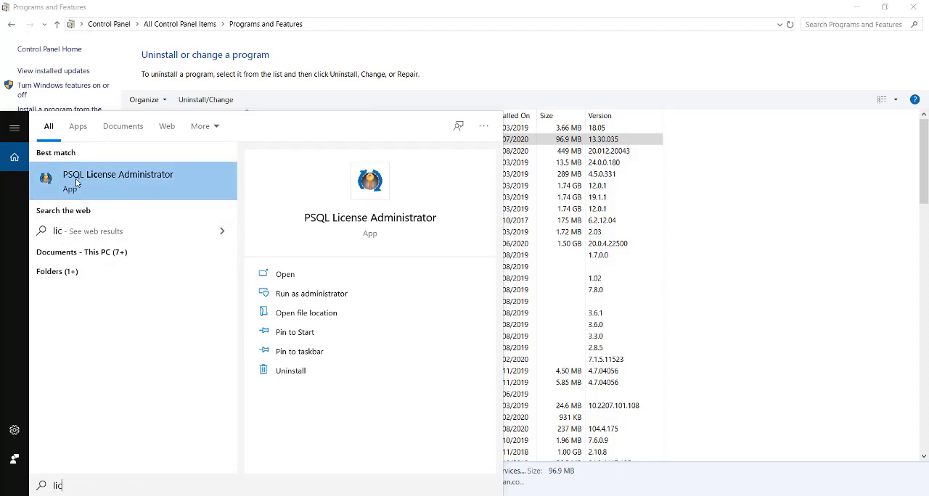
click(122, 184)
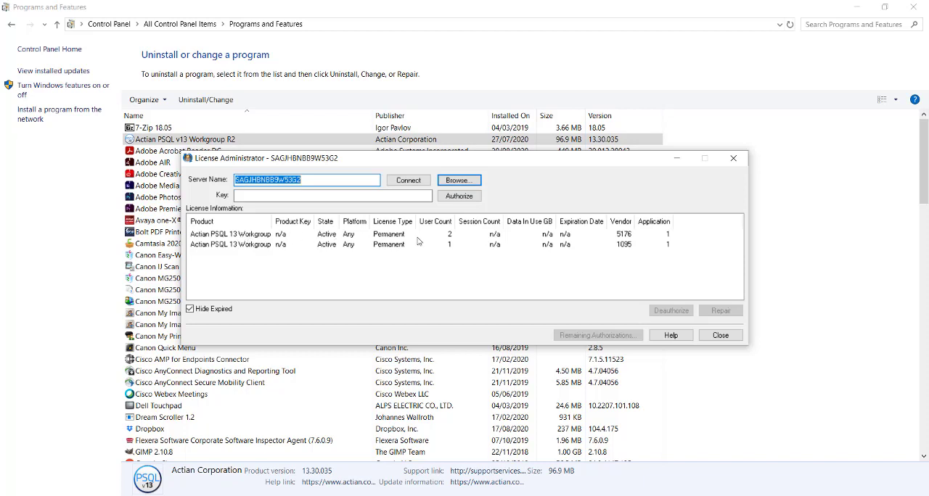
Compare the user counts and vendor codes of the two Actian PSQL 13 Workgroup licences, and close License Administrator and Programs and Features.
click(265, 245)
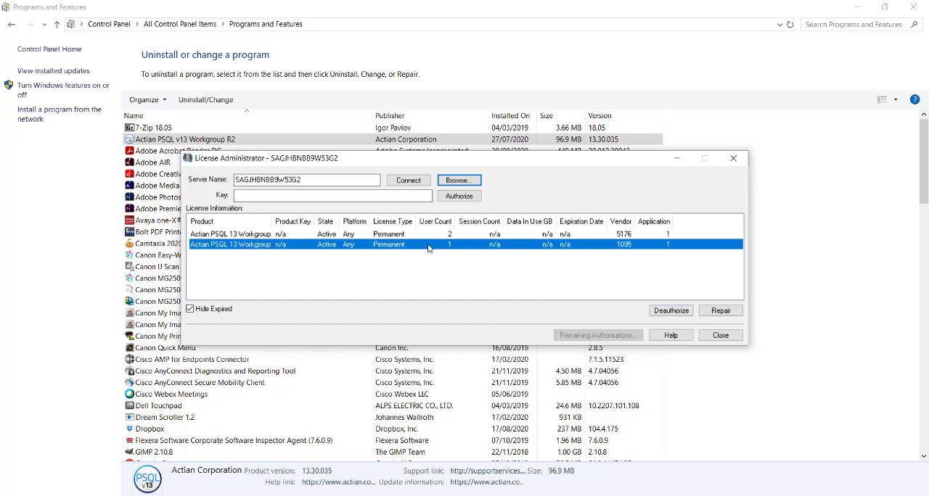
click(627, 237)
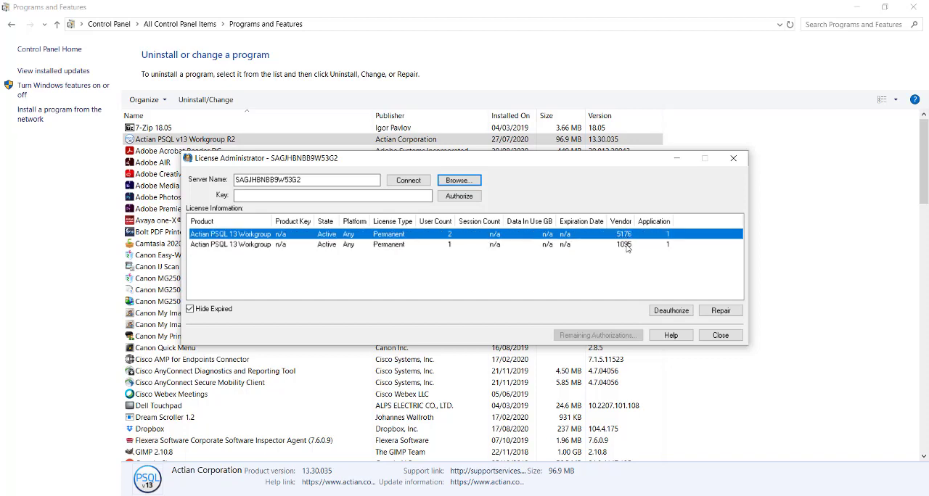
click(625, 246)
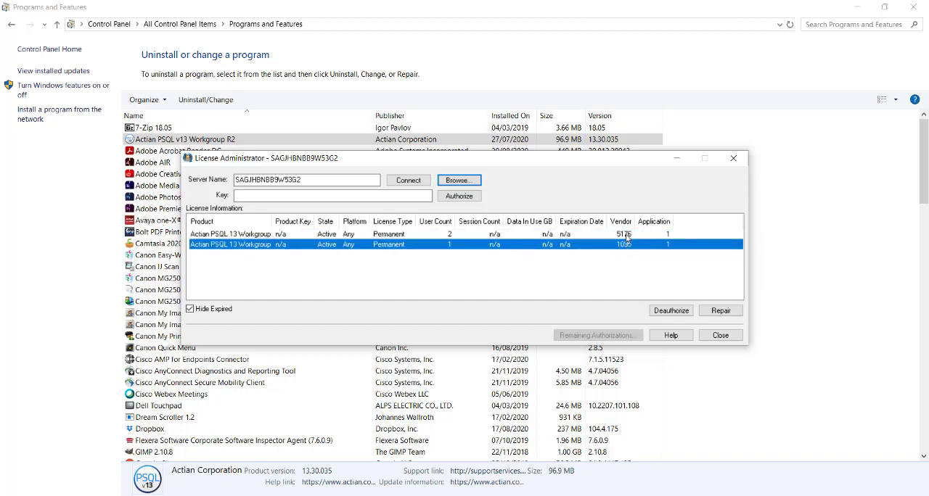
click(628, 237)
click(624, 246)
click(625, 236)
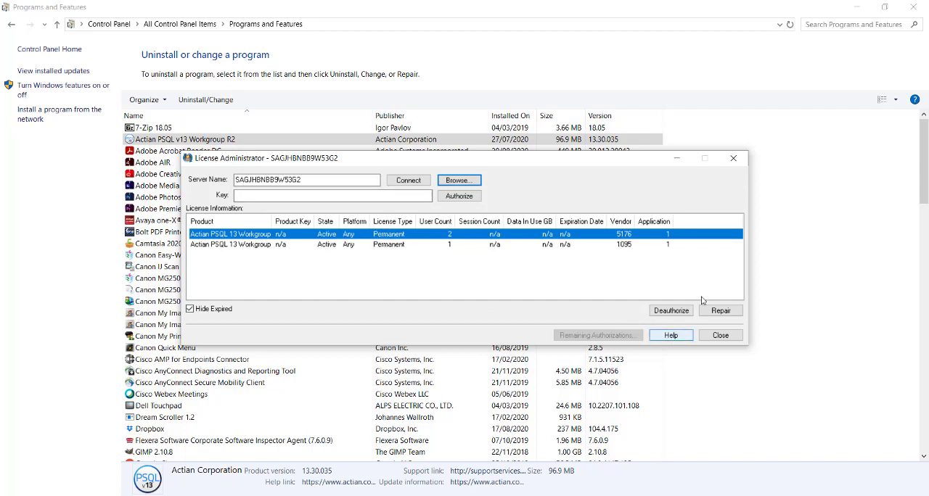
click(735, 159)
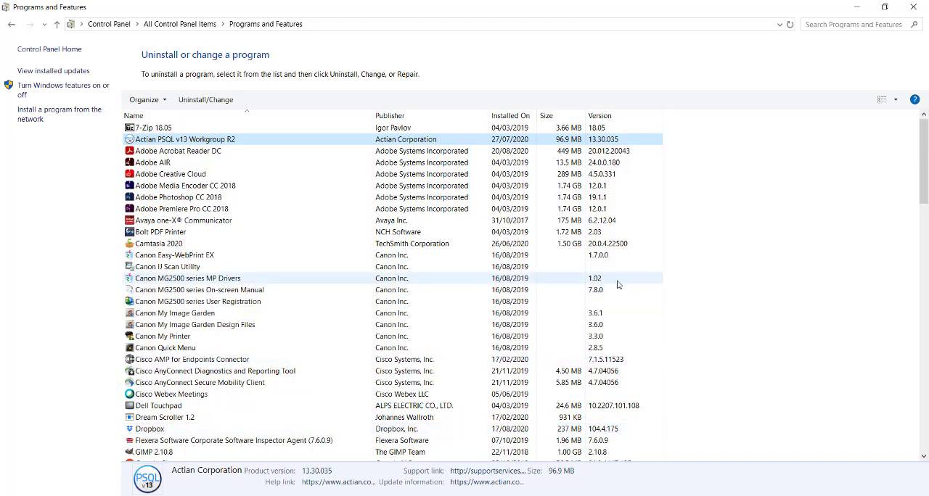
click(915, 7)
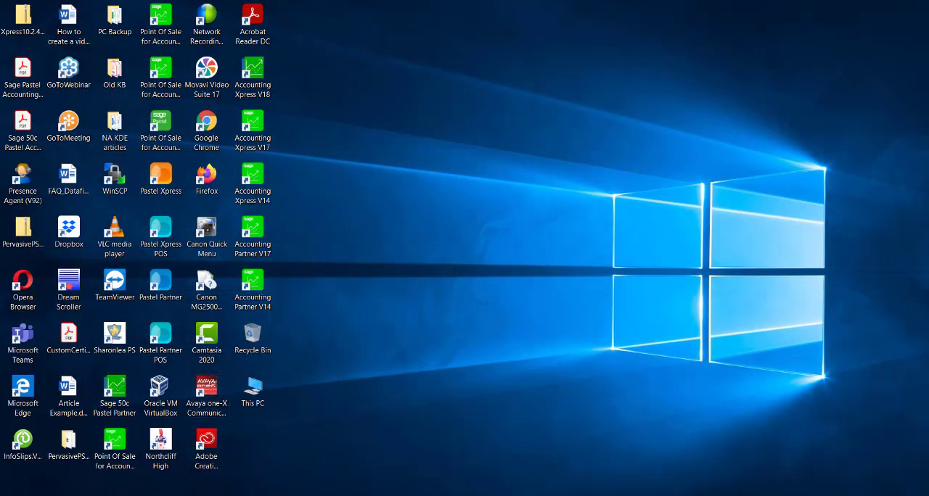
Search Windows for "per" and launch Pervasive System Analyzer.
click(44, 495)
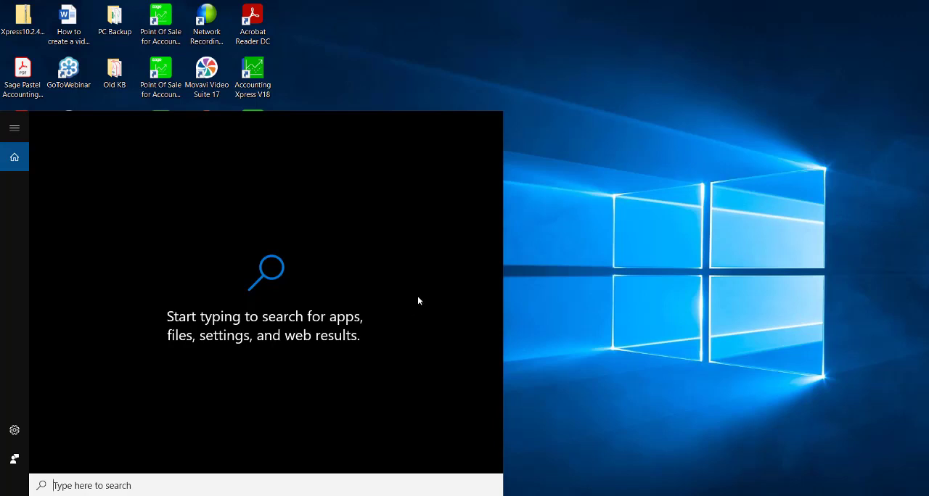
text(per)
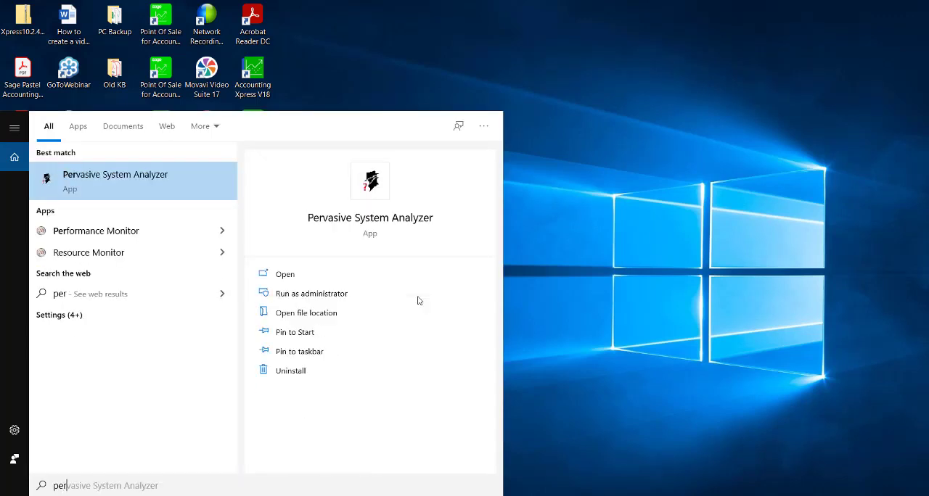
click(148, 186)
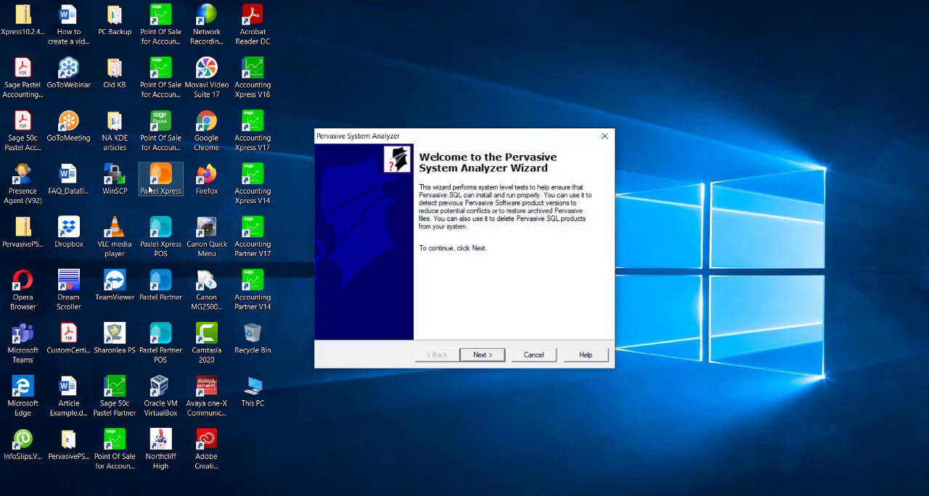
Choose Test active installation with the network, transactional and relational tests, continue to the network communication test, and cancel the wizard.
click(482, 357)
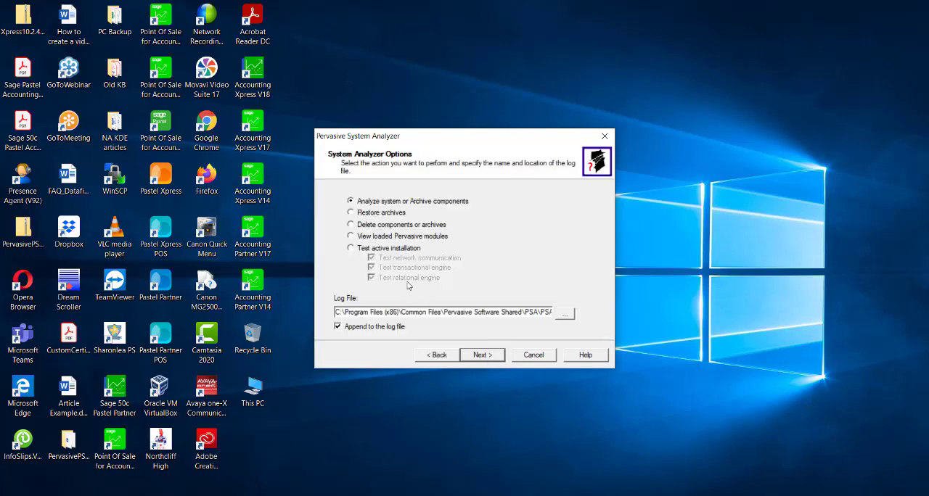
click(353, 249)
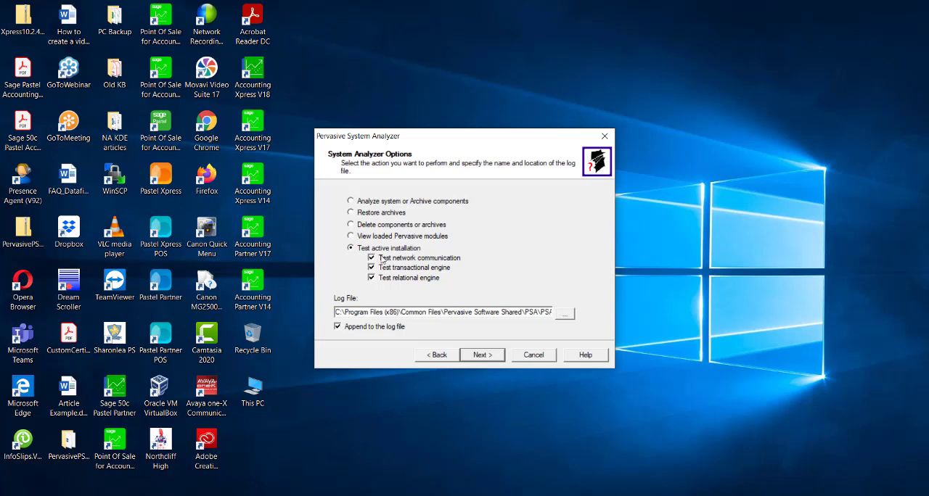
click(472, 355)
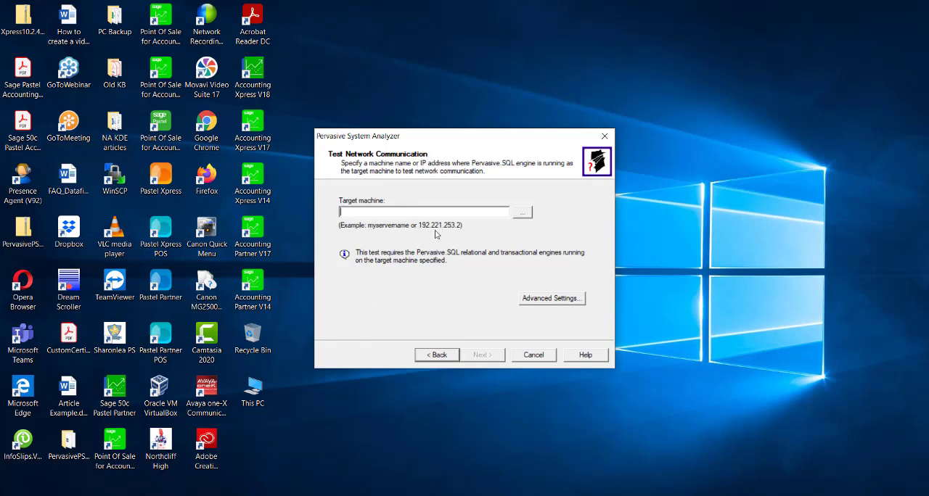
click(539, 355)
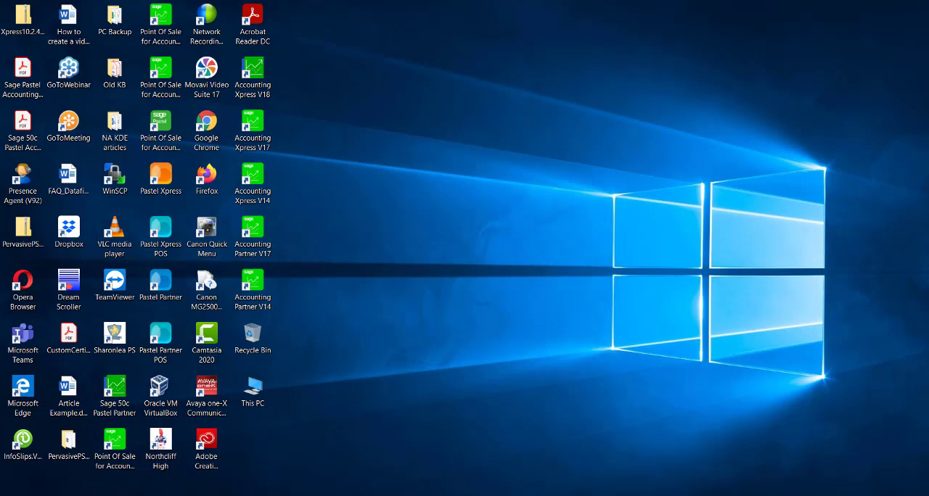
Search Windows for "gate" and launch PSQL Gateway Locator.
click(43, 495)
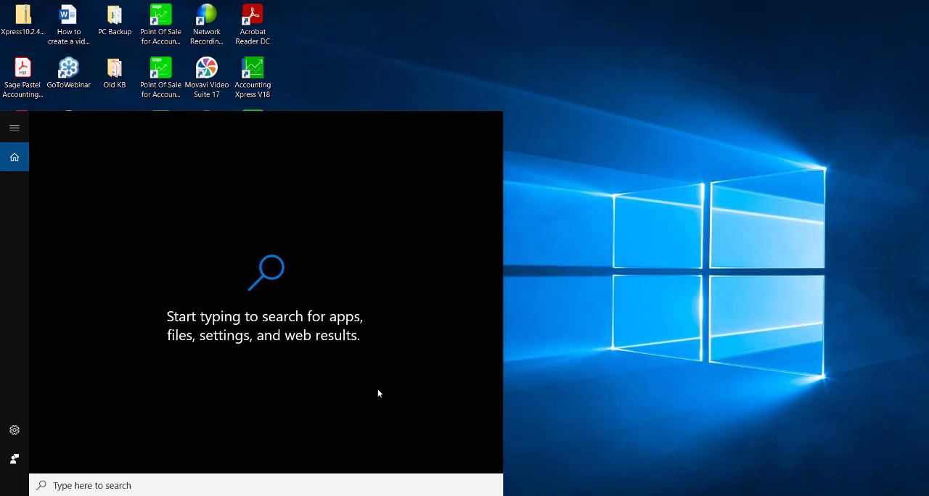
text(ha)
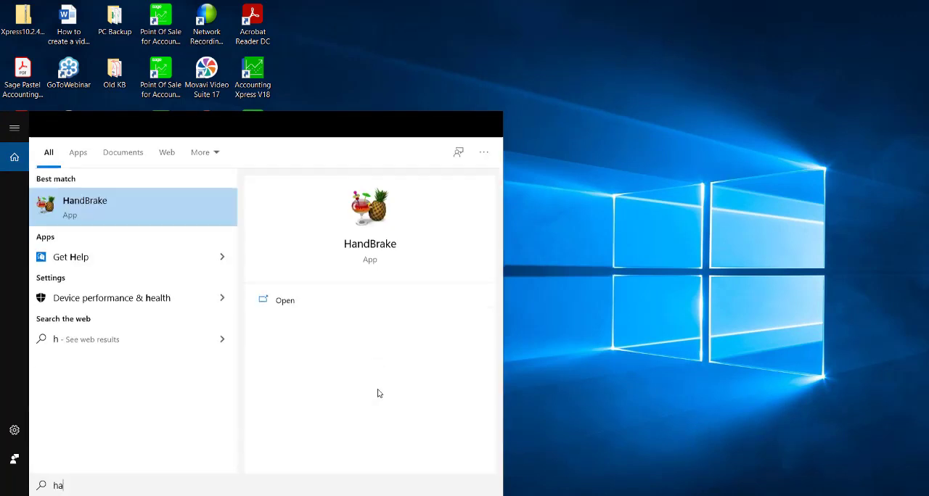
key(BackSpace)
key(BackSpace)
text(gate)
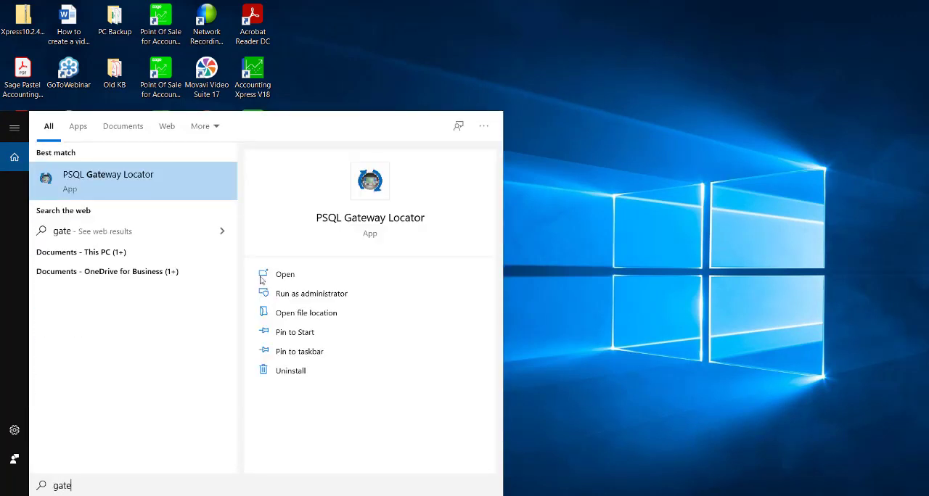
click(137, 177)
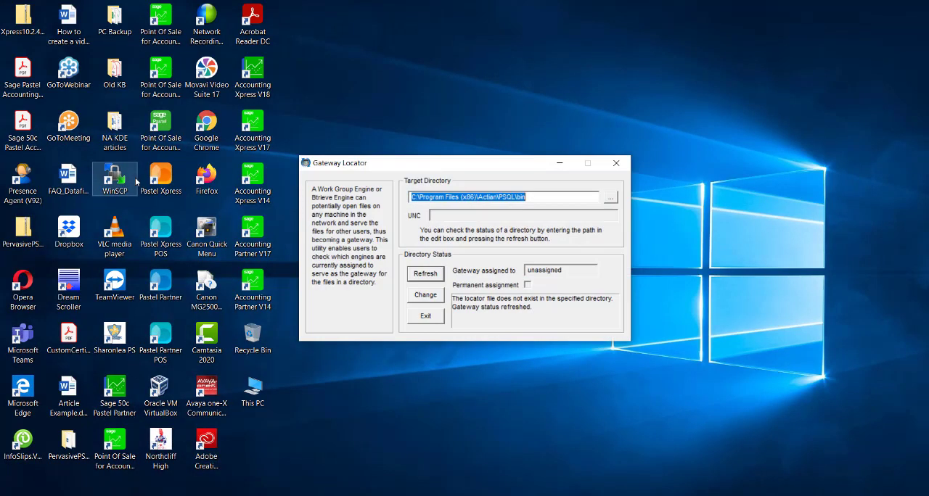
Try to assign this computer as the permanent gateway for C:\Program Files (x86)\Actian\PSQL\bin, and close Gateway Locator.
click(433, 298)
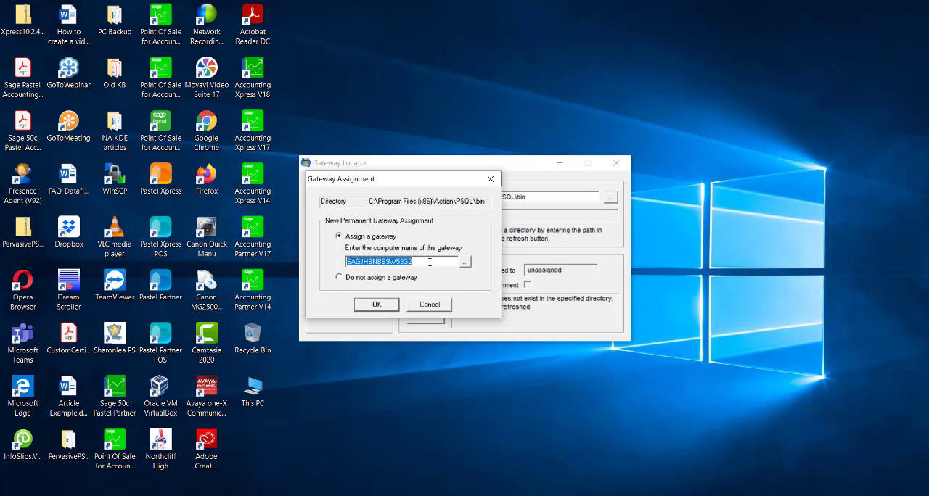
click(376, 305)
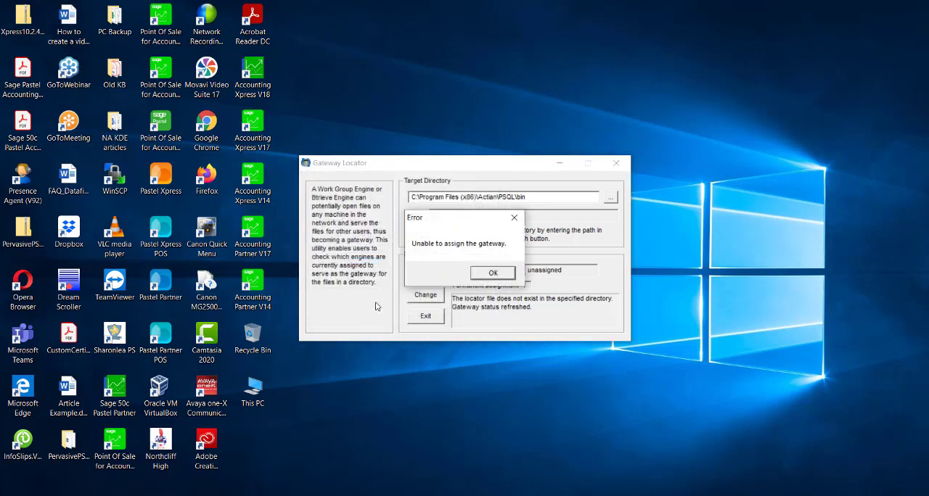
click(500, 276)
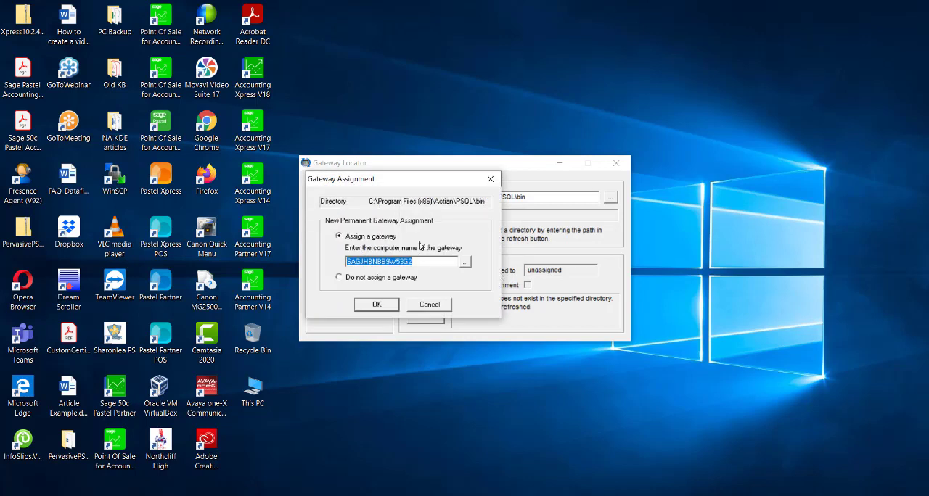
click(491, 178)
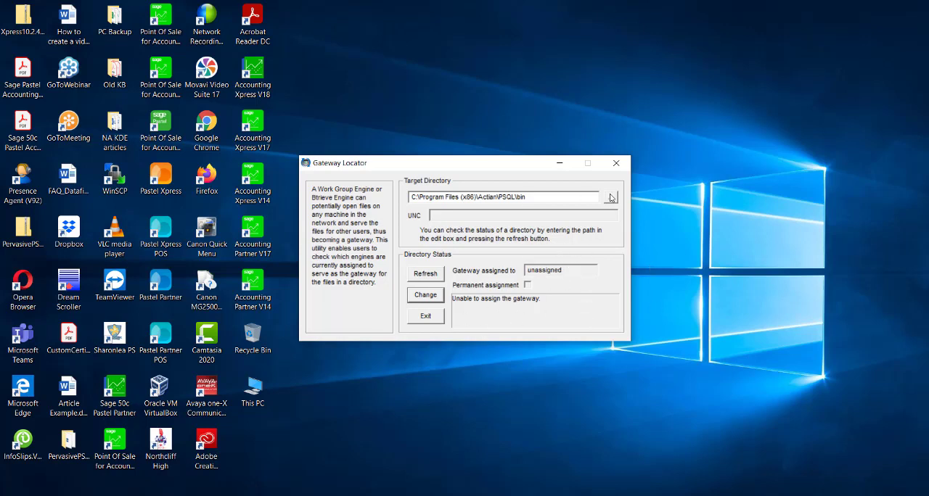
click(616, 164)
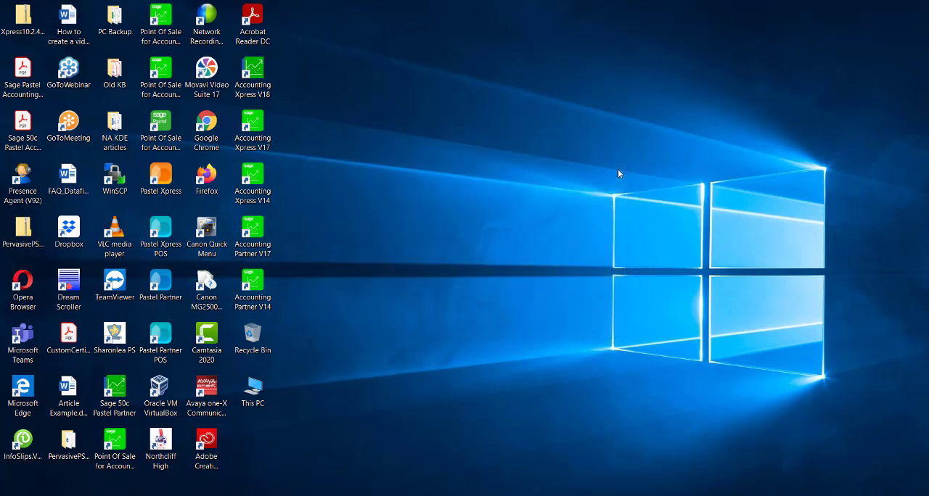